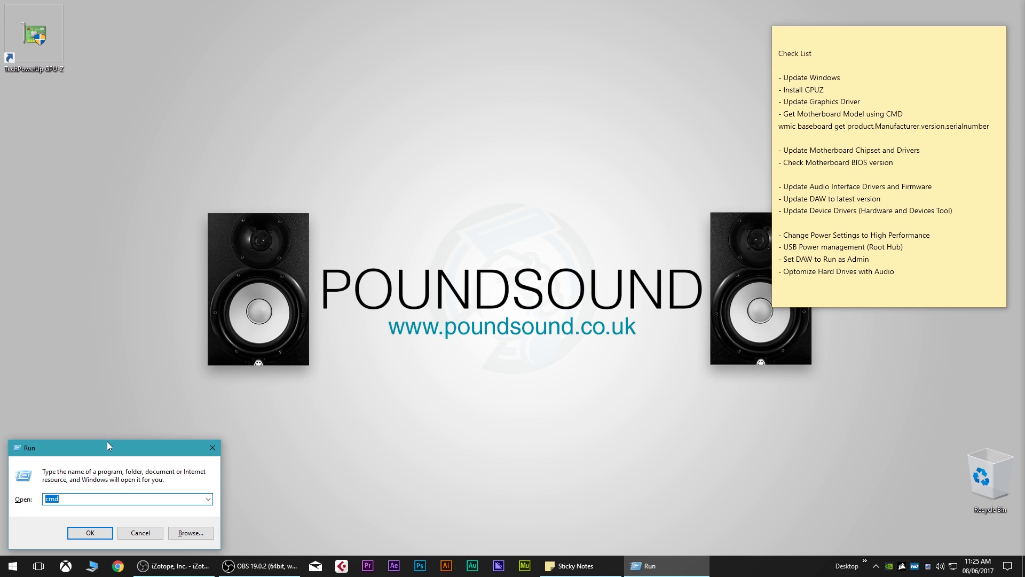
- Open a Command Prompt window through cmd, and reposition and enlarge it on the desktop
{"action": "type", "text": "cmd"}
{"action": "key", "text": "Return"}
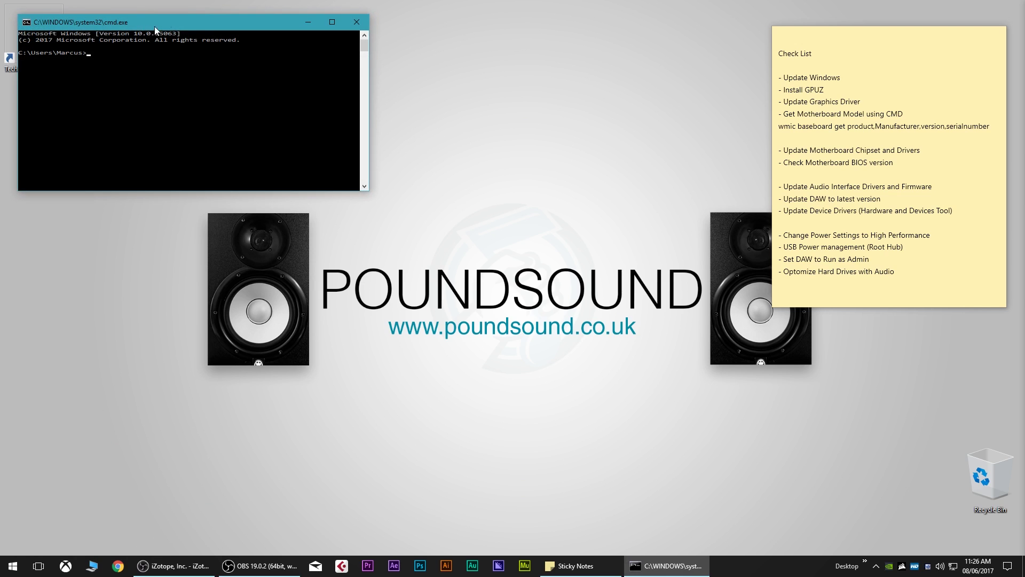
{"action": "left_click_drag", "start_coordinate": [155, 22], "coordinate": [326, 100]}
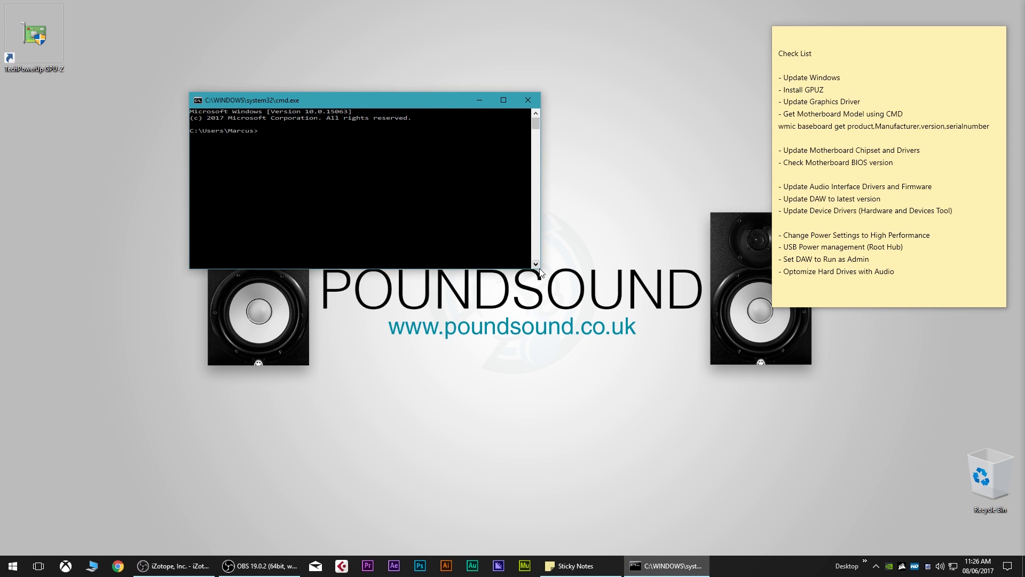
{"action": "left_click_drag", "start_coordinate": [539, 268], "coordinate": [667, 446]}
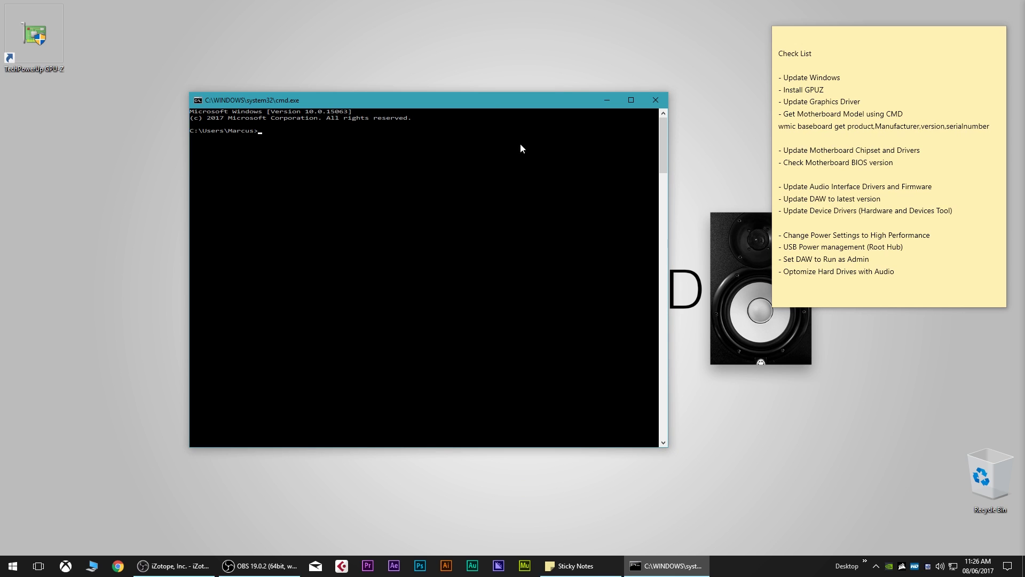
- Query the motherboard details with "wmic baseboard get product,Manufacturer,version,serialnumber" and close the Command Prompt
{"action": "type", "text": "wmic baseboard get"}
{"action": "type", "text": "product,Manufacturer,version,serialnumber"}
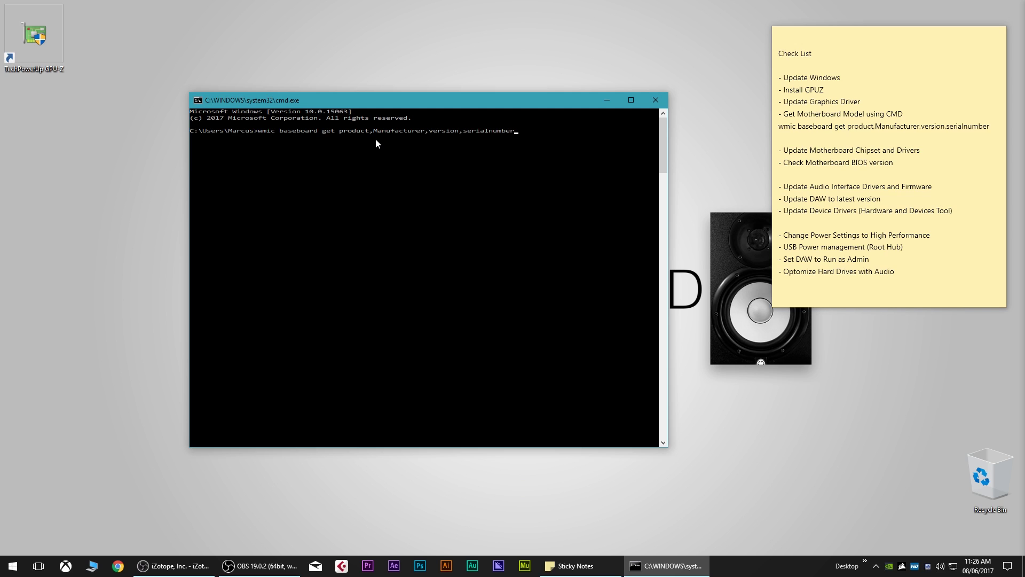
{"action": "key", "text": "Return"}
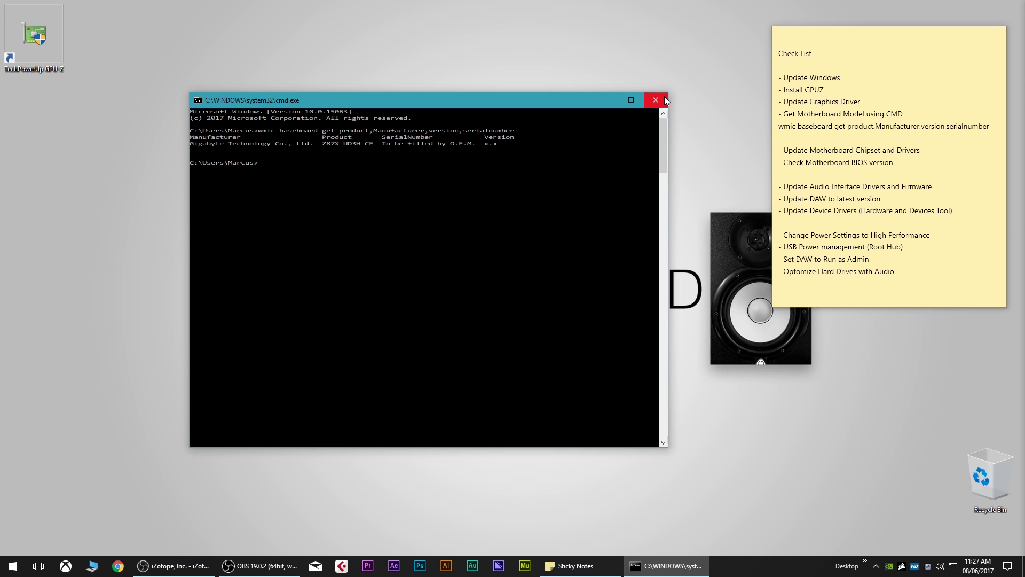
{"action": "left_click", "coordinate": [664, 100]}
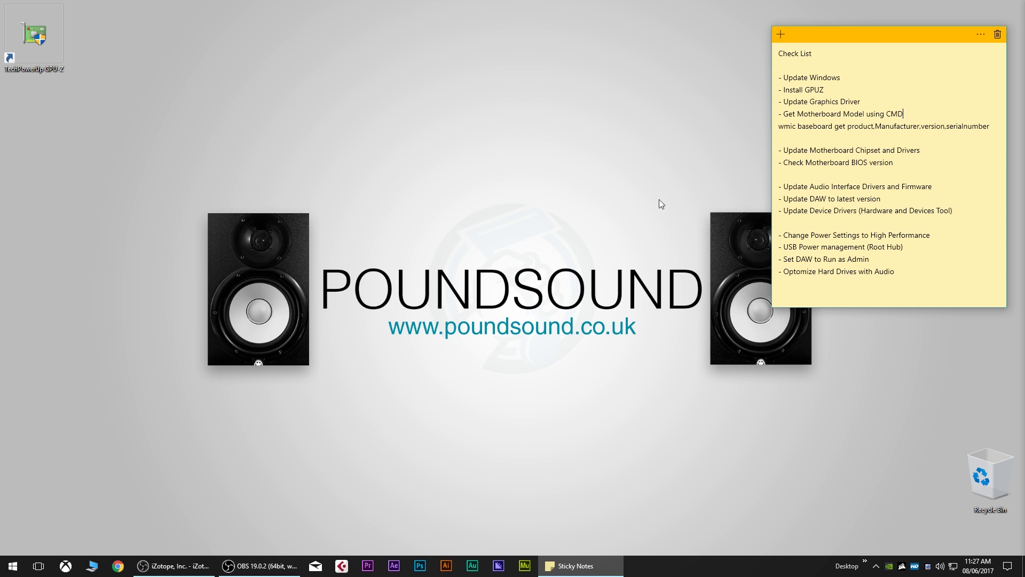
- Search Windows for "power", open Edit power plan and check the available times for turning off the display
{"action": "left_click", "coordinate": [900, 198]}
{"action": "key", "text": "super"}
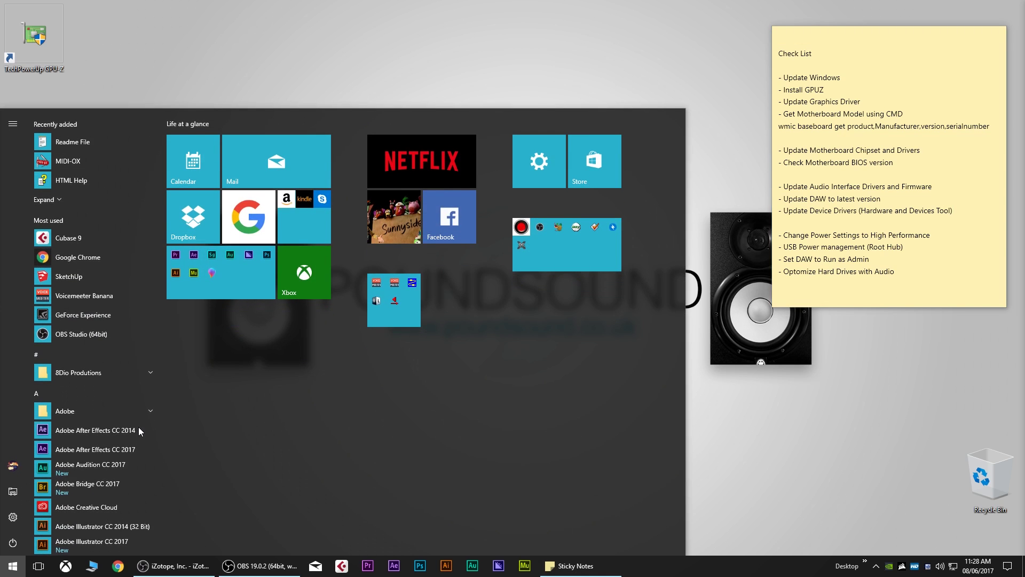
{"action": "type", "text": "power"}
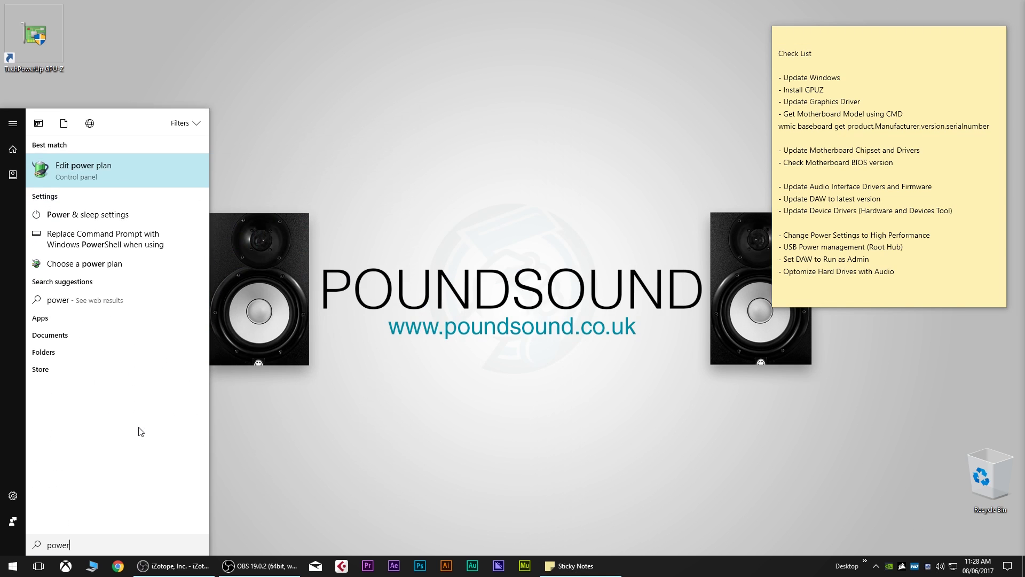
{"action": "left_click", "coordinate": [94, 171]}
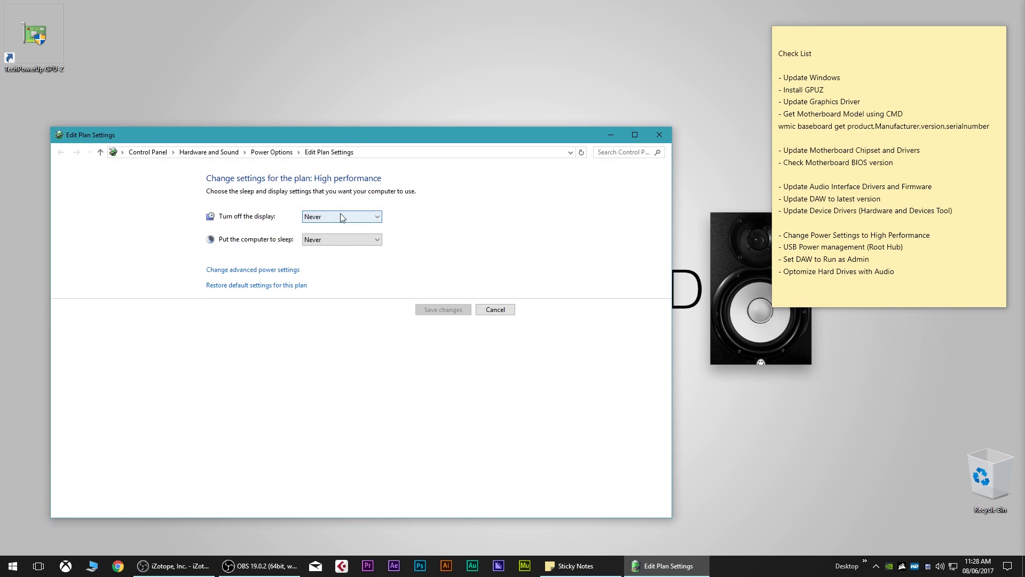
{"action": "left_click", "coordinate": [320, 217]}
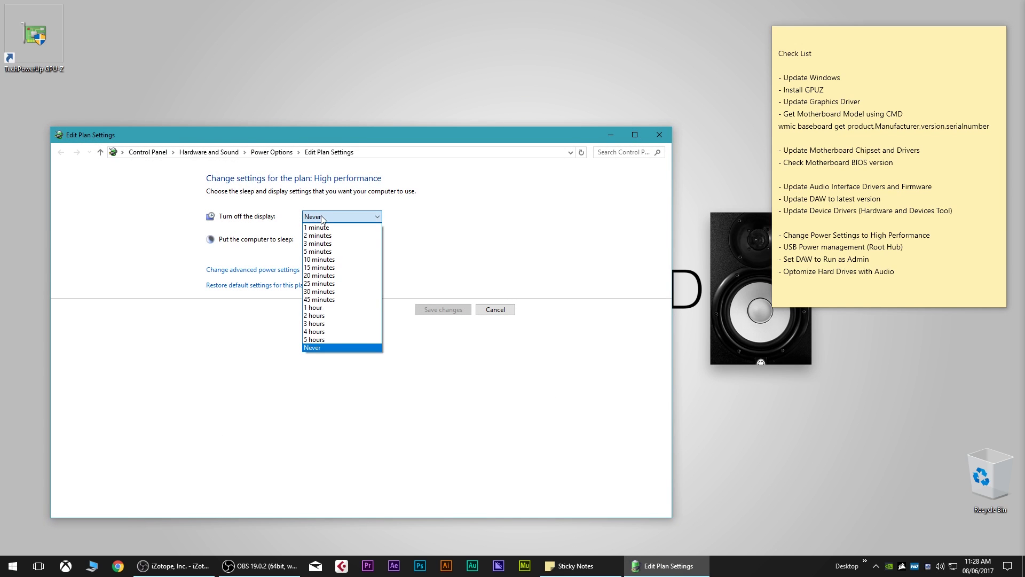
{"action": "left_click", "coordinate": [443, 223]}
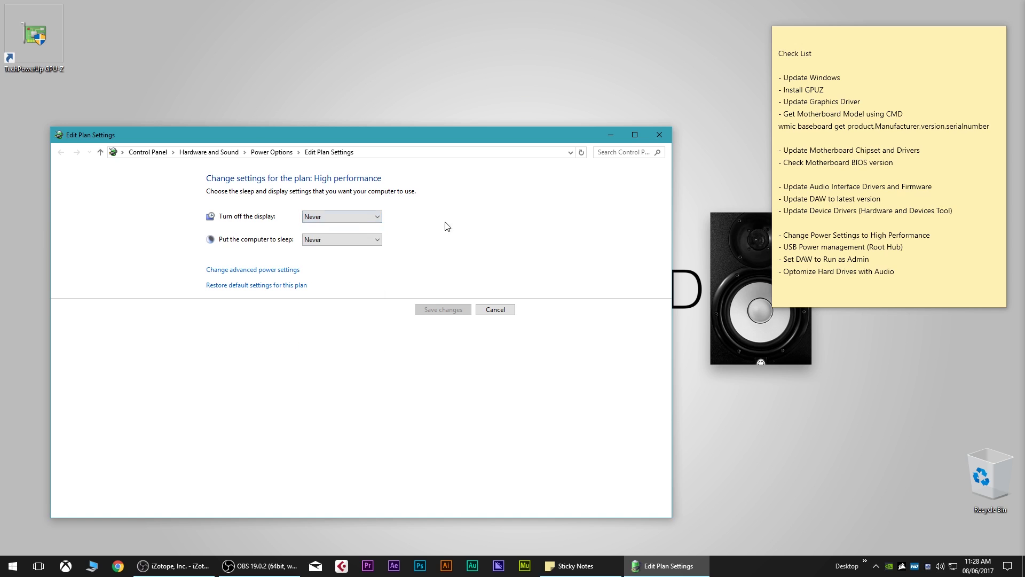
- In the plan's advanced power settings, set Turn off hard disk after to Never and apply it
{"action": "left_click", "coordinate": [286, 276]}
{"action": "left_click_drag", "start_coordinate": [139, 33], "coordinate": [429, 183]}
{"action": "left_click", "coordinate": [339, 265]}
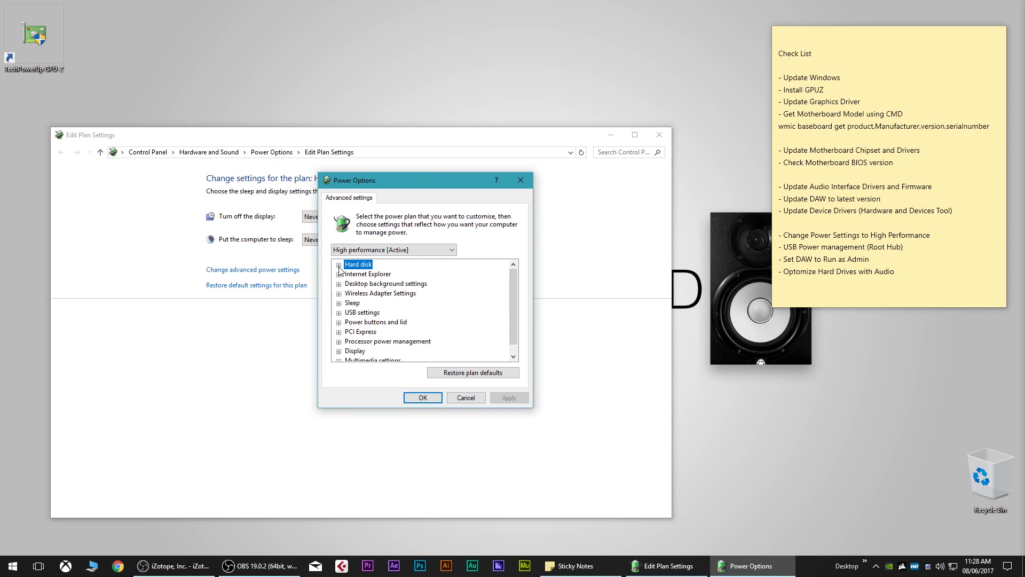
{"action": "left_click", "coordinate": [339, 265]}
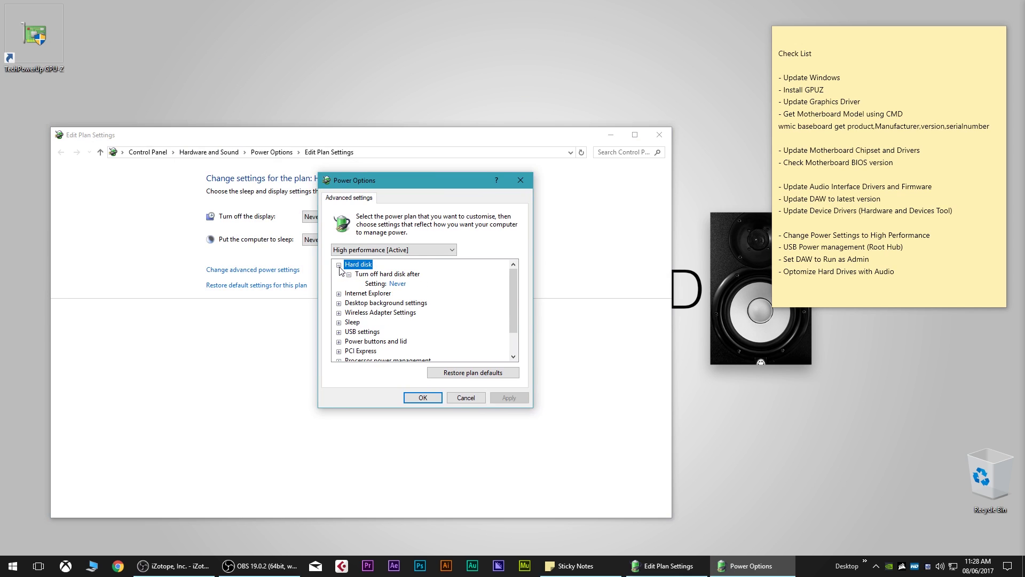
{"action": "left_click", "coordinate": [399, 285]}
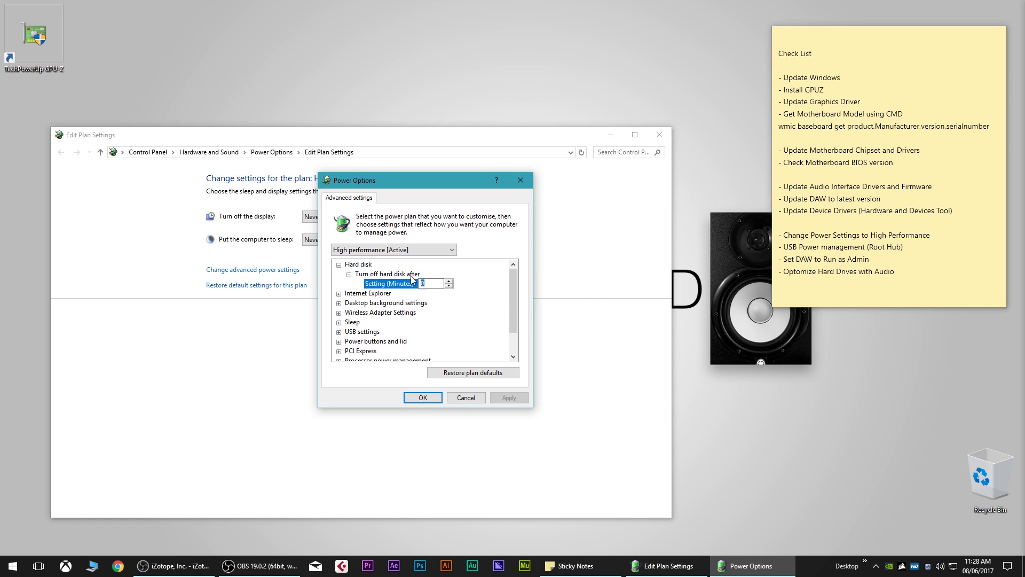
{"action": "type", "text": "Nev"}
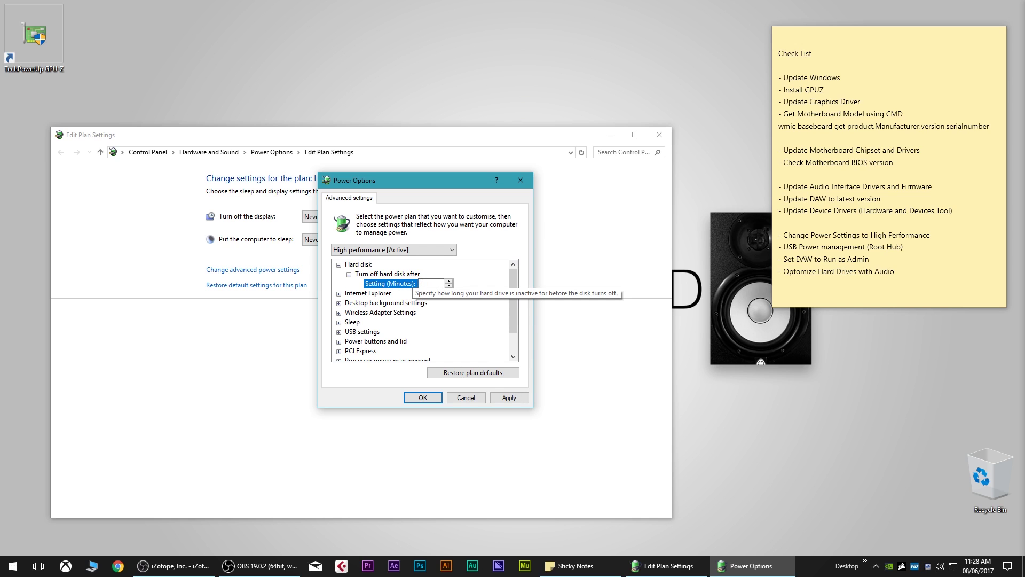
{"action": "type", "text": "er"}
{"action": "left_click", "coordinate": [509, 398]}
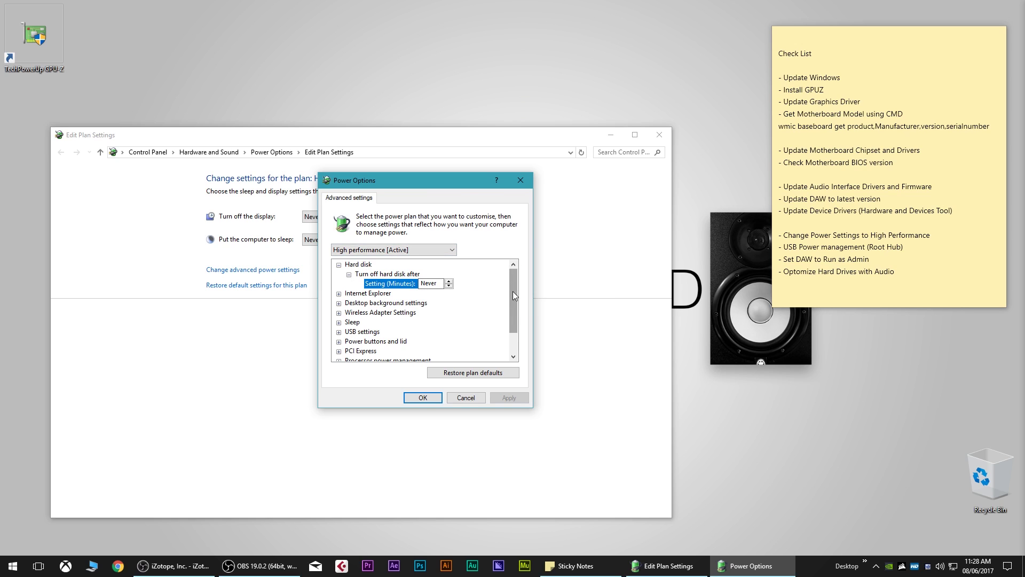
- Examine the USB settings and the minimum processor state under Processor power management, and close the power plan windows
{"action": "left_click_drag", "start_coordinate": [514, 288], "coordinate": [514, 279]}
{"action": "left_click", "coordinate": [339, 332]}
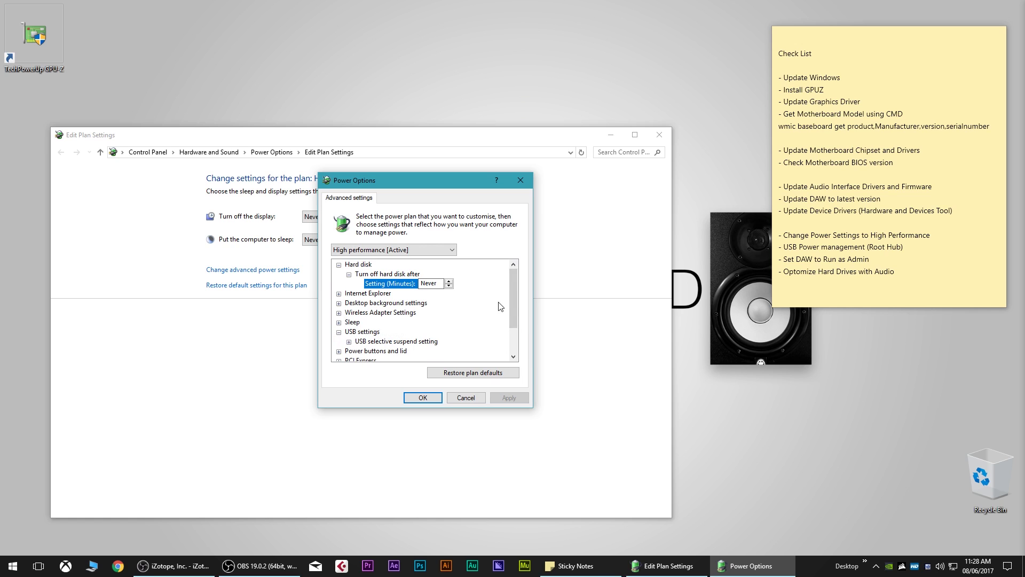
{"action": "left_click_drag", "start_coordinate": [512, 299], "coordinate": [513, 318]}
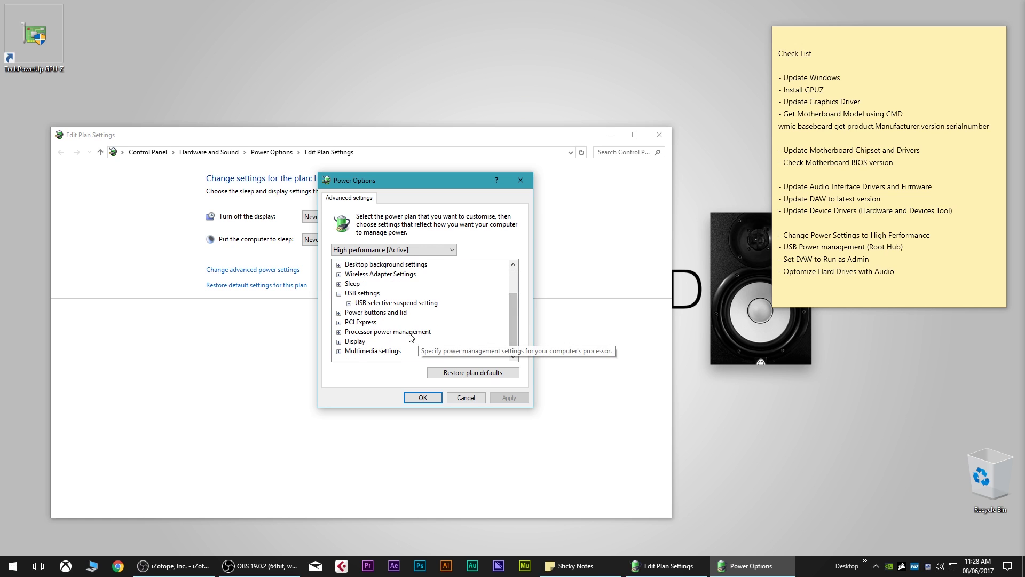
{"action": "left_click", "coordinate": [339, 331]}
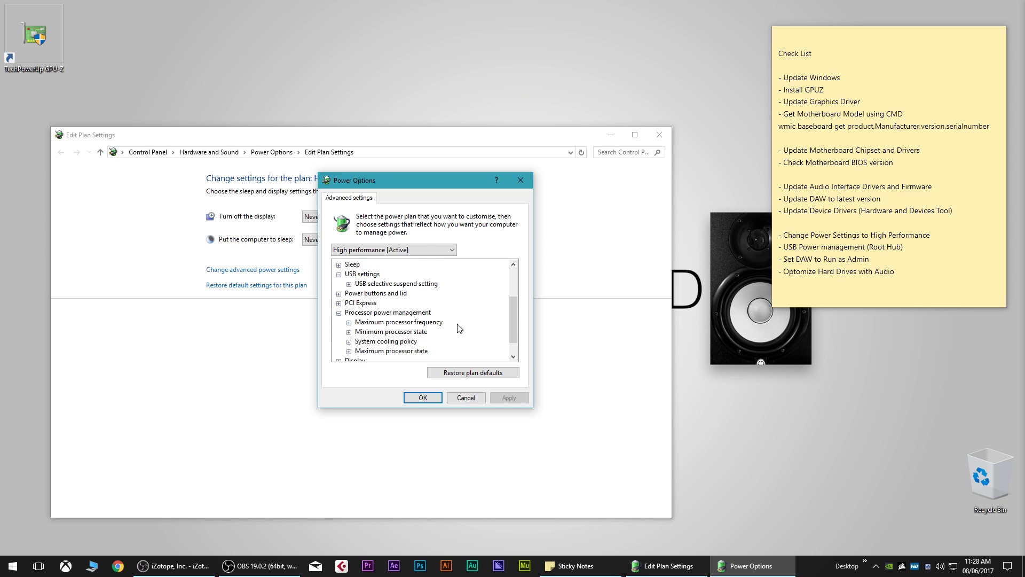
{"action": "left_click_drag", "start_coordinate": [512, 319], "coordinate": [513, 327]}
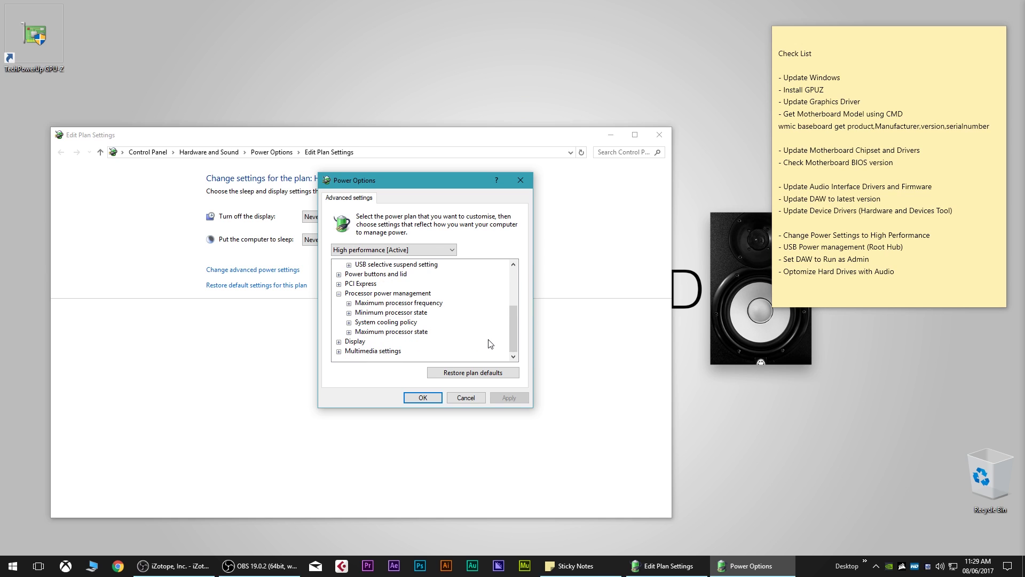
{"action": "left_click", "coordinate": [348, 313]}
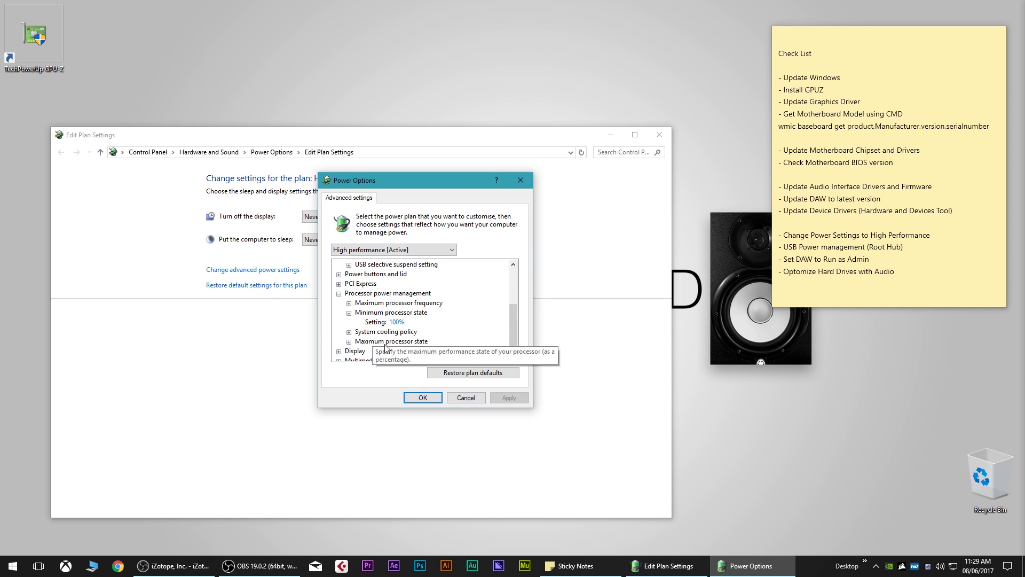
{"action": "left_click", "coordinate": [348, 313]}
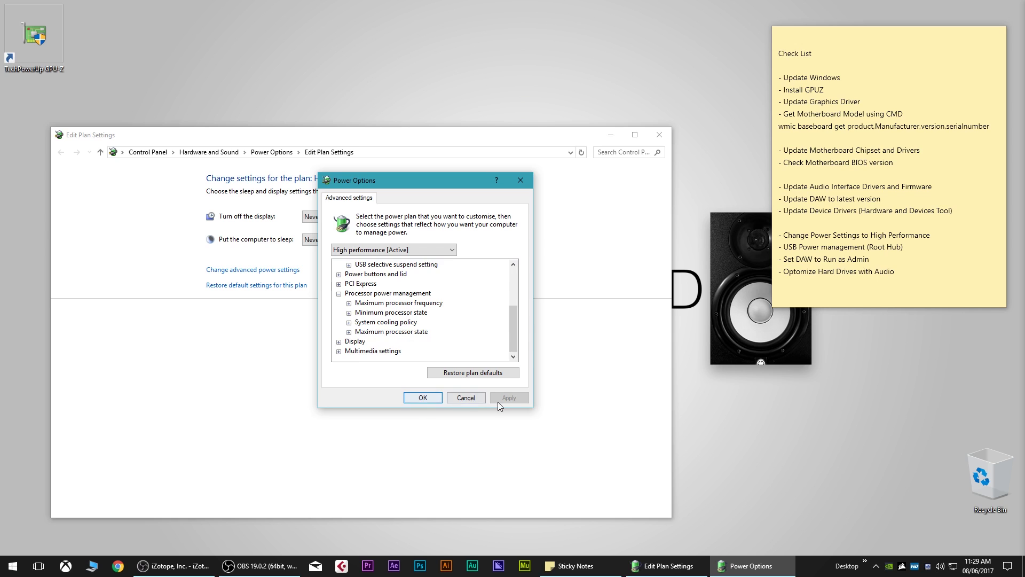
{"action": "left_click", "coordinate": [419, 397]}
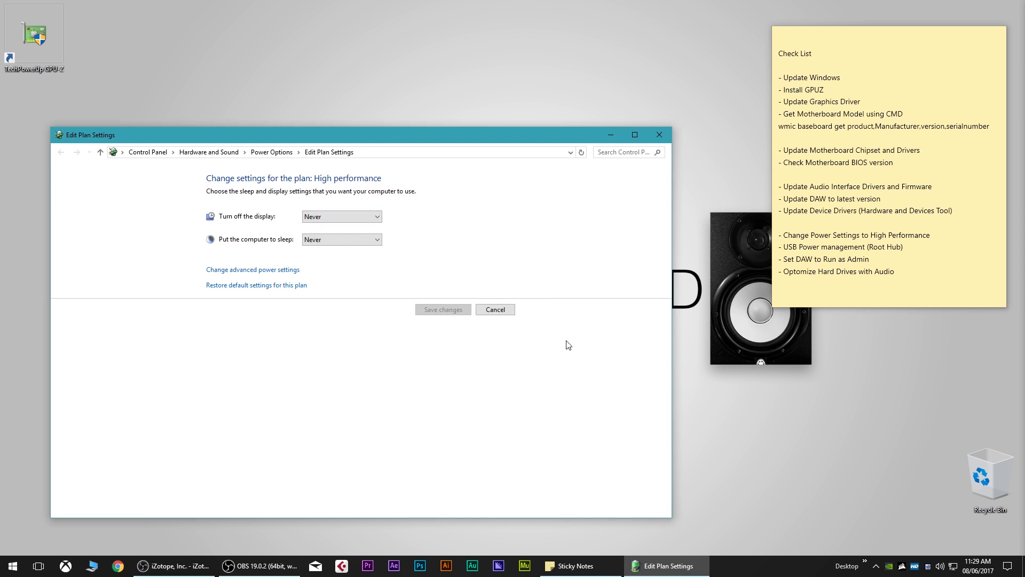
{"action": "left_click", "coordinate": [660, 135]}
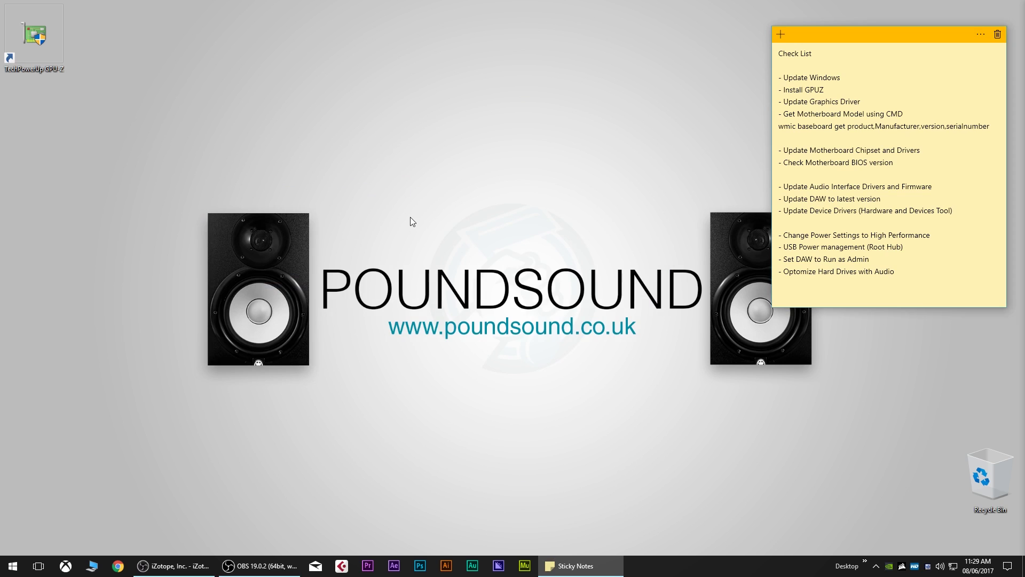
- Look through the desktop's Display settings page and close it
{"action": "left_click", "coordinate": [420, 189]}
{"action": "right_click", "coordinate": [420, 192]}
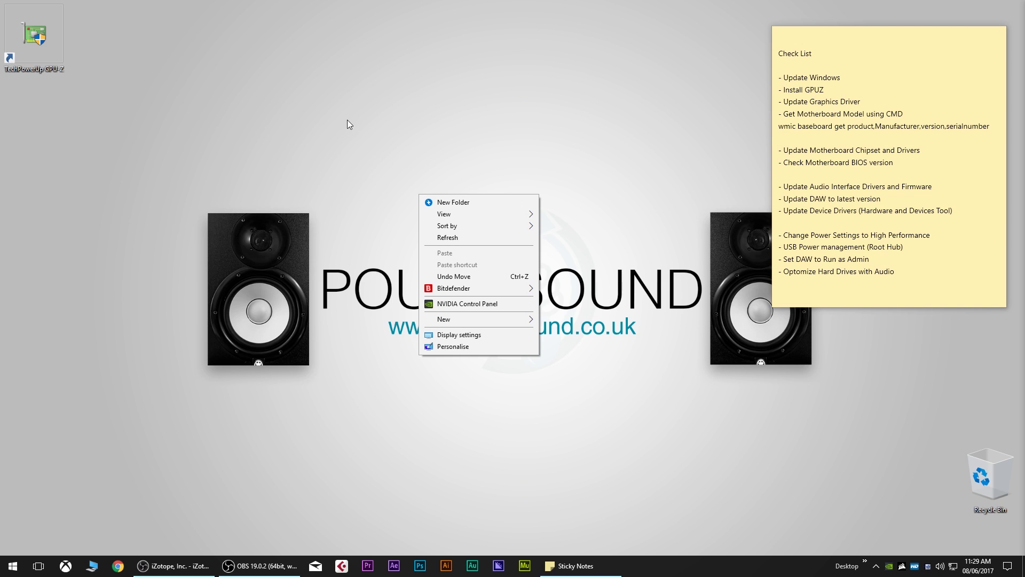
{"action": "left_click", "coordinate": [507, 334]}
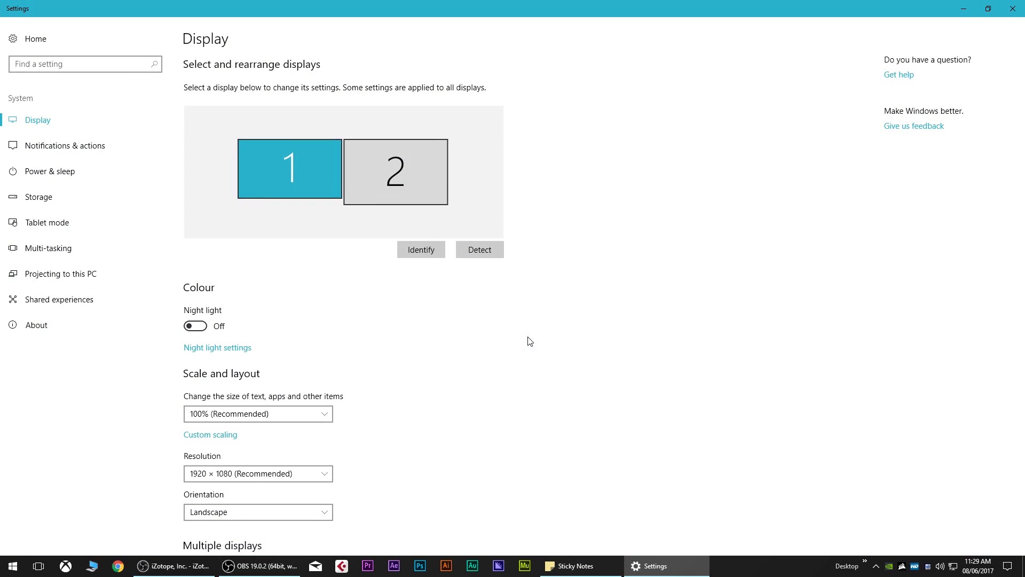
{"action": "scroll", "coordinate": [531, 343], "scroll_direction": "down", "scroll_amount": 3}
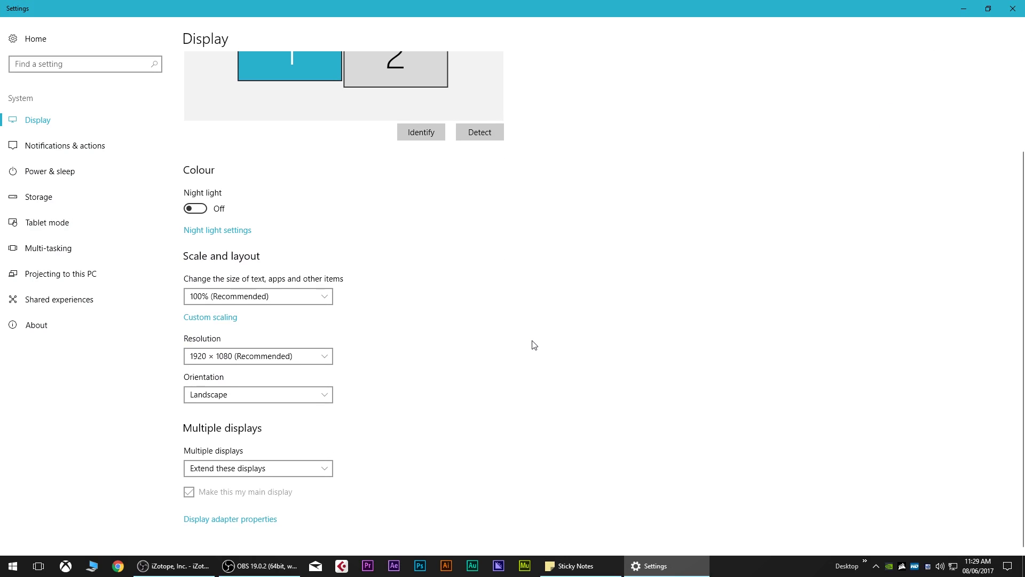
{"action": "scroll", "coordinate": [534, 345], "scroll_direction": "up", "scroll_amount": 3}
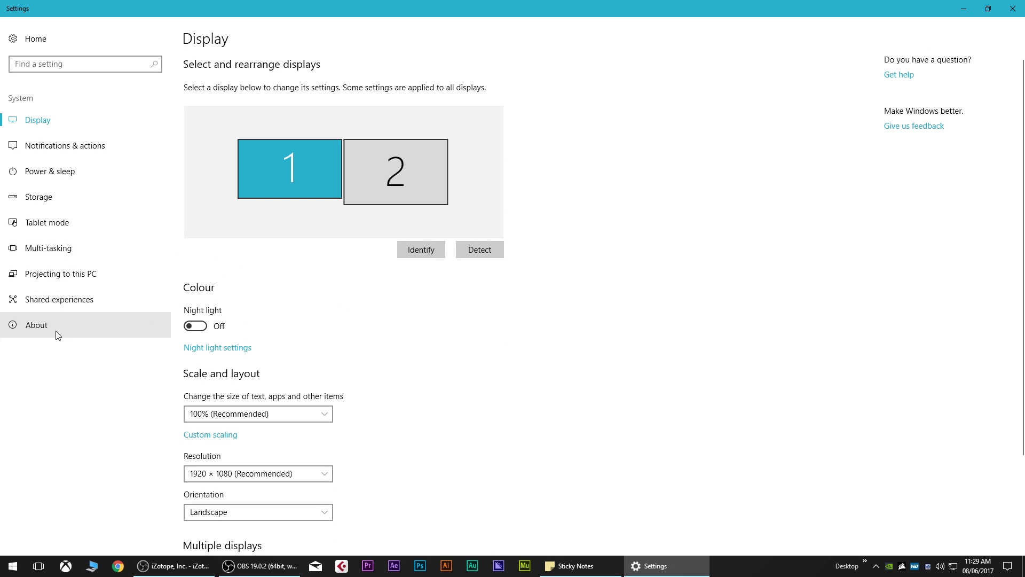
{"action": "left_click", "coordinate": [1013, 8]}
- Look through the Lock screen and Themes pages of the personalisation settings and close them
{"action": "right_click", "coordinate": [464, 168]}
{"action": "left_click", "coordinate": [509, 319]}
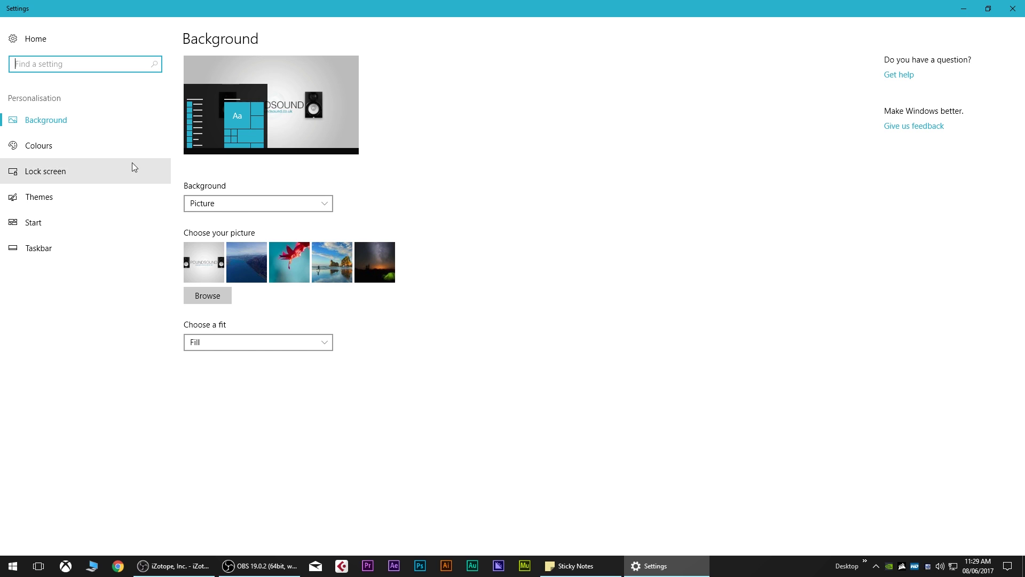
{"action": "left_click", "coordinate": [64, 177]}
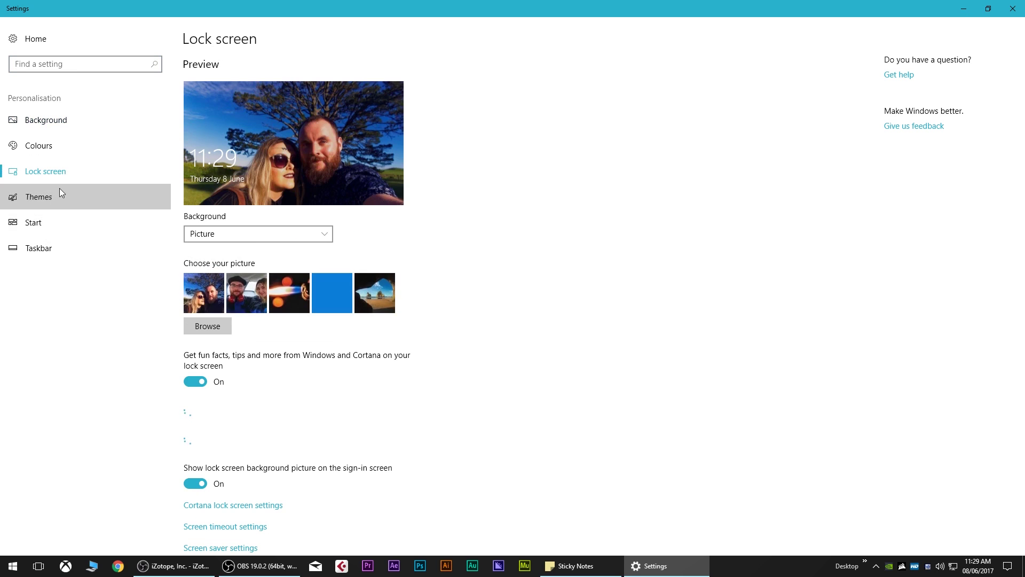
{"action": "left_click", "coordinate": [53, 199]}
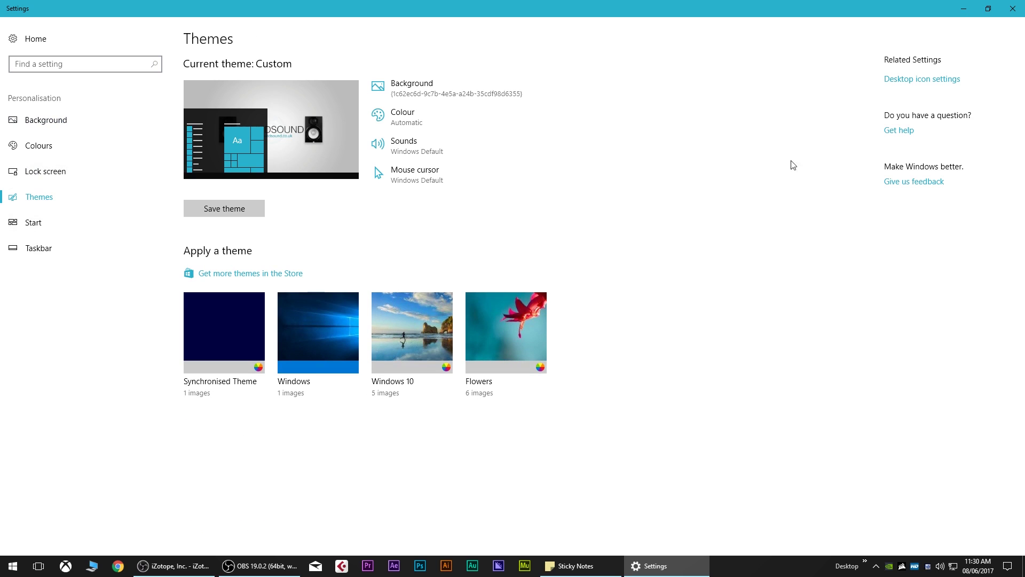
{"action": "left_click", "coordinate": [1021, 3]}
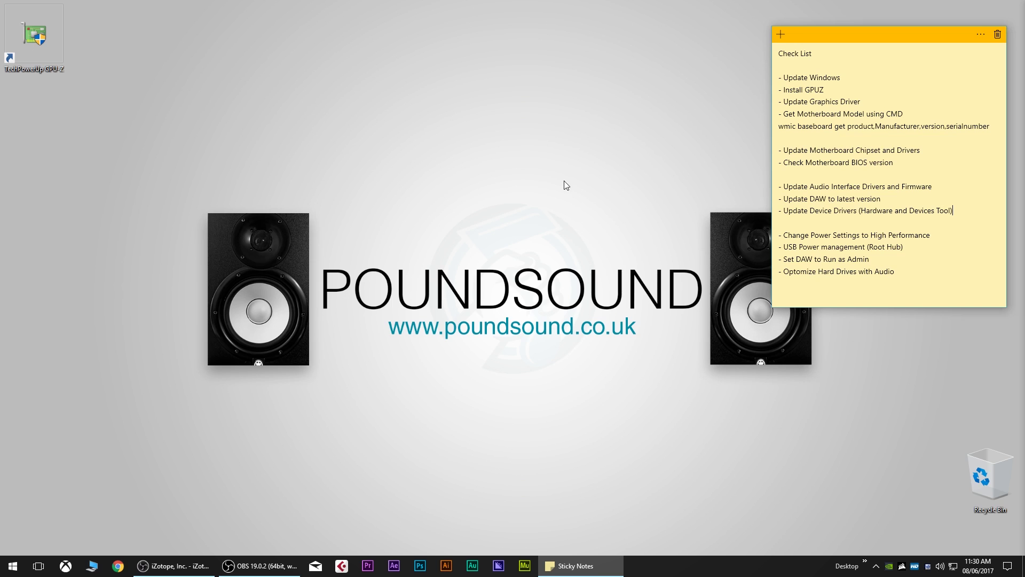
- Open Device Manager in a repositioned, larger window and collapse the Audio inputs and outputs category
{"action": "key", "text": "super"}
{"action": "type", "text": "device"}
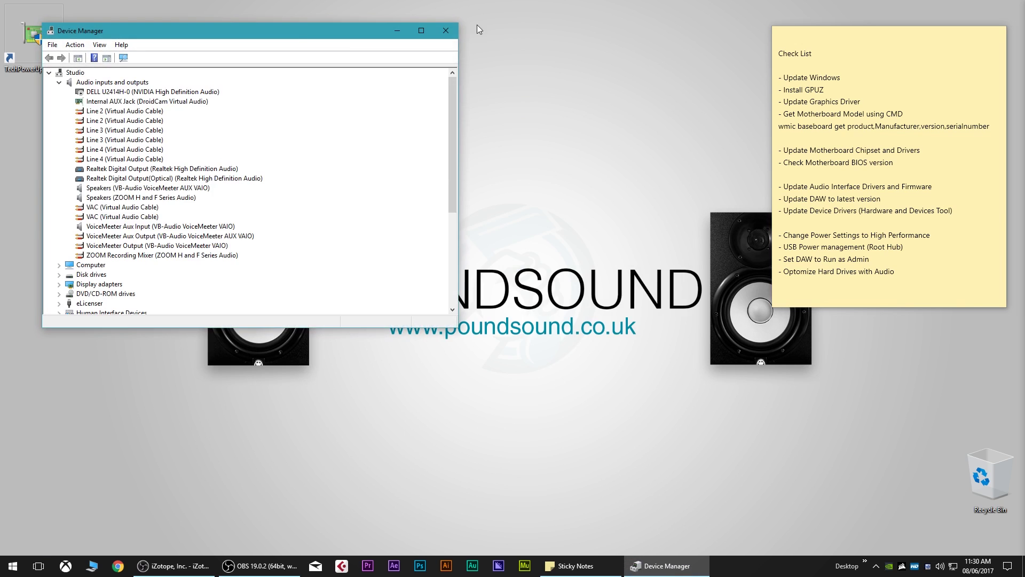
{"action": "left_click_drag", "start_coordinate": [314, 35], "coordinate": [448, 87]}
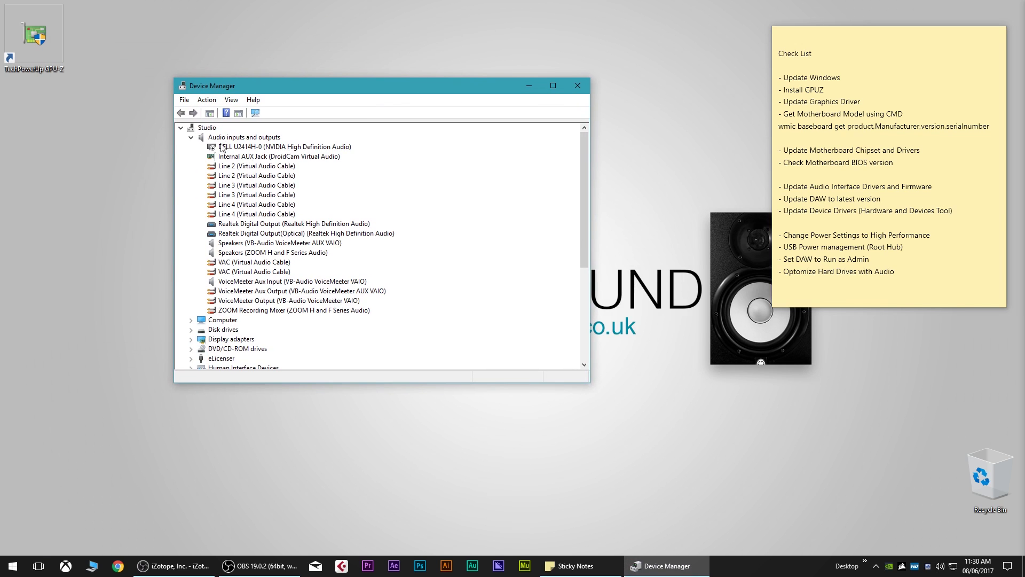
{"action": "left_click", "coordinate": [190, 137]}
{"action": "left_click_drag", "start_coordinate": [586, 383], "coordinate": [623, 494]}
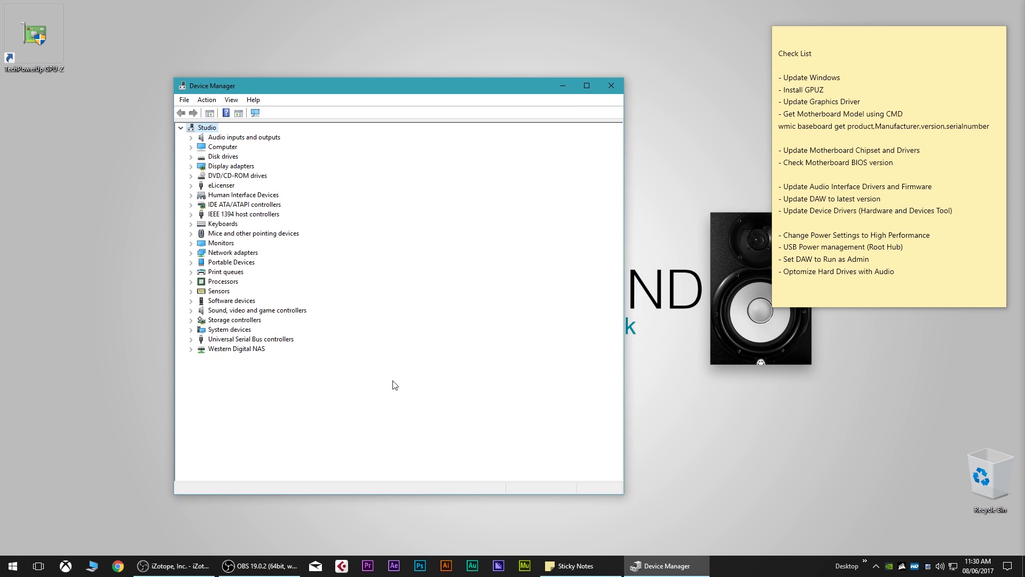
- Examine the power management options of the first USB Root Hub under Universal Serial Bus controllers and close its properties
{"action": "left_click", "coordinate": [191, 339]}
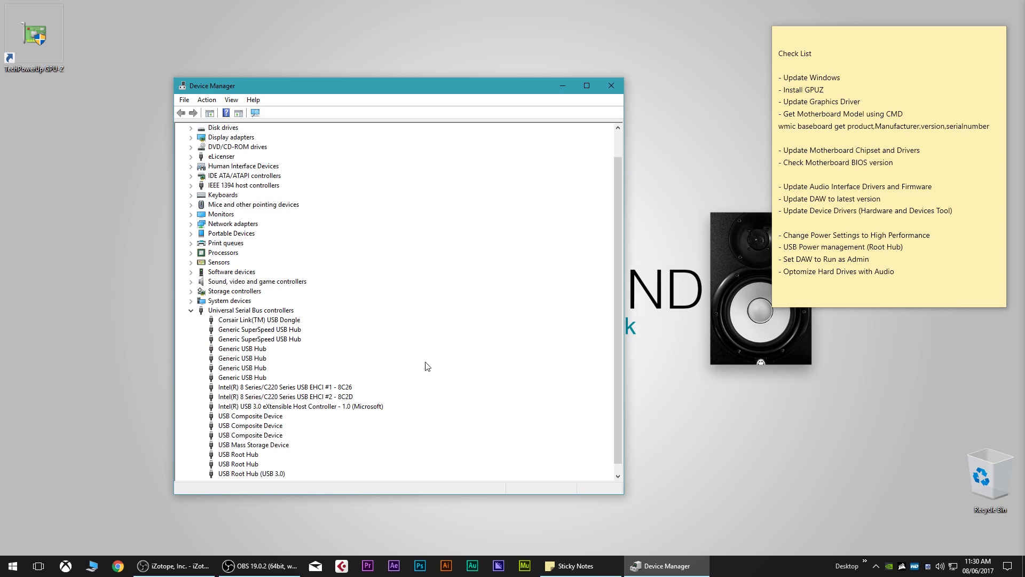
{"action": "scroll", "coordinate": [437, 337], "scroll_direction": "down", "scroll_amount": 1}
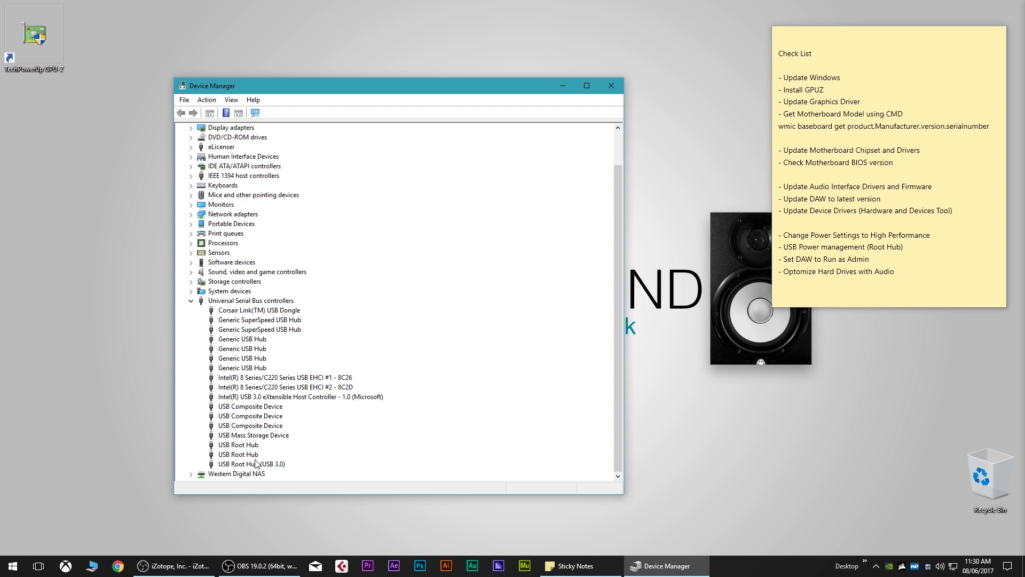
{"action": "double_click", "coordinate": [248, 445]}
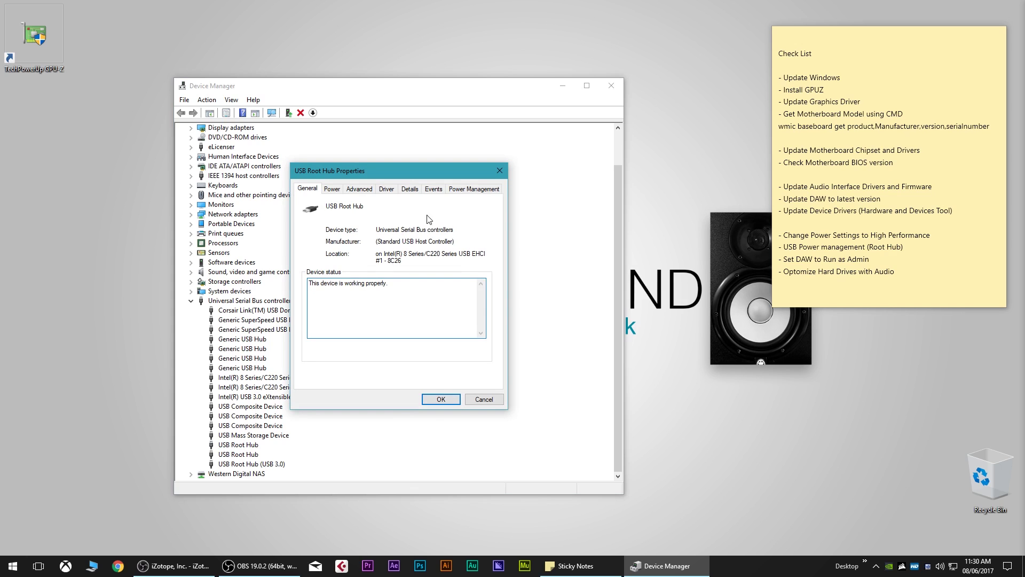
{"action": "left_click", "coordinate": [457, 191]}
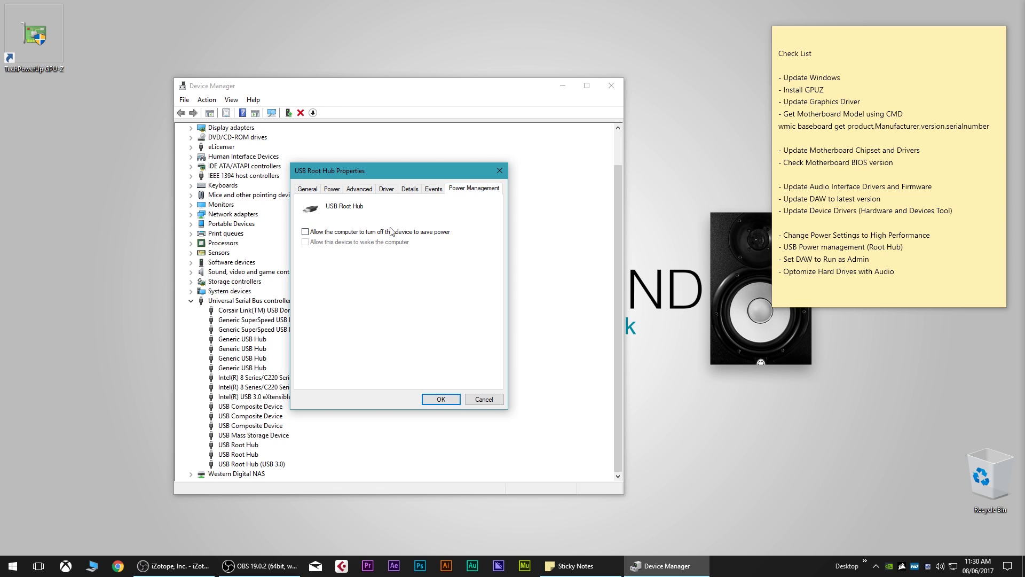
{"action": "left_click", "coordinate": [441, 399]}
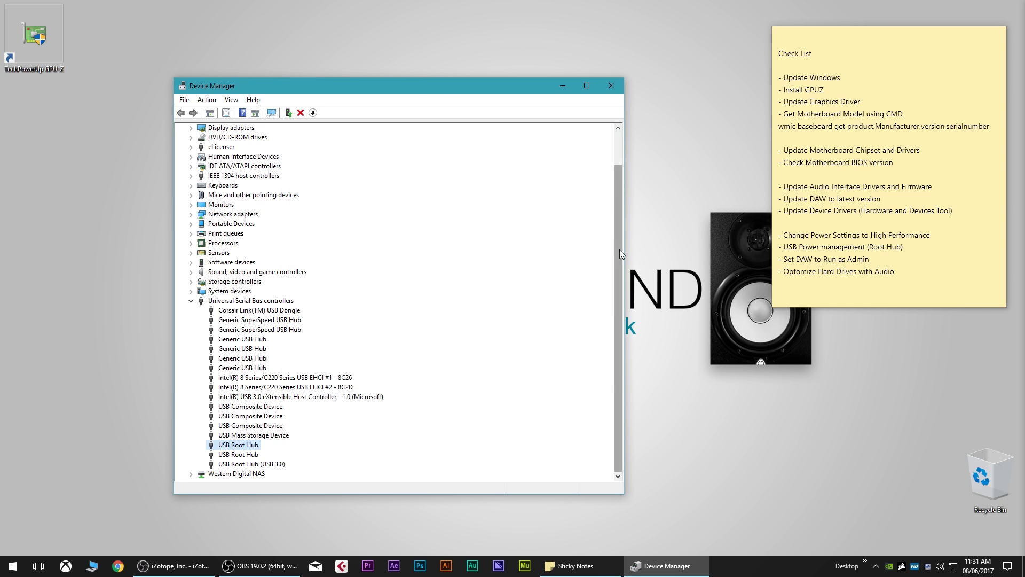
- Open the second USB Root Hub's properties, then collapse the Universal Serial Bus controllers category and close Device Manager
{"action": "right_click", "coordinate": [250, 454]}
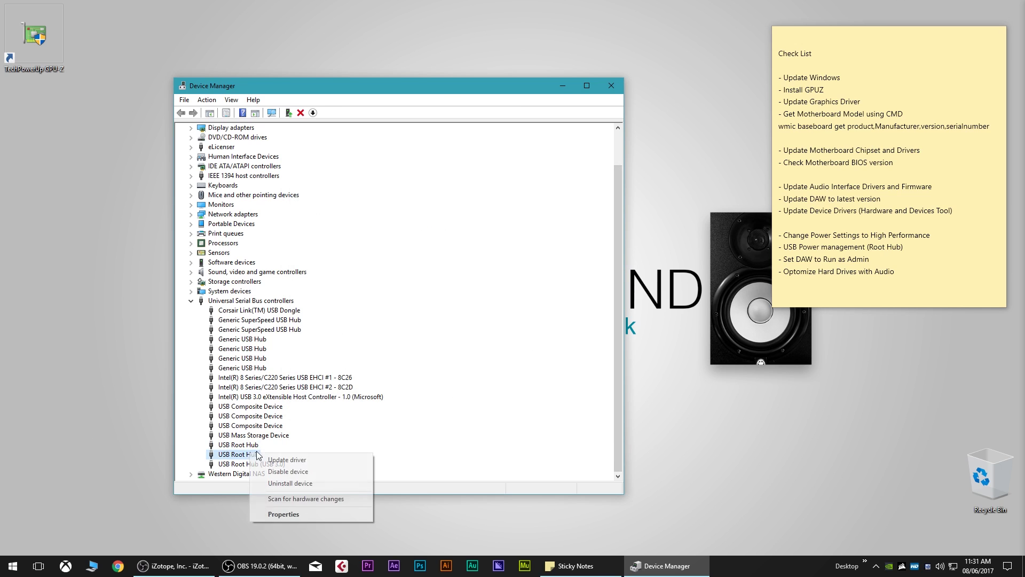
{"action": "left_click", "coordinate": [304, 514]}
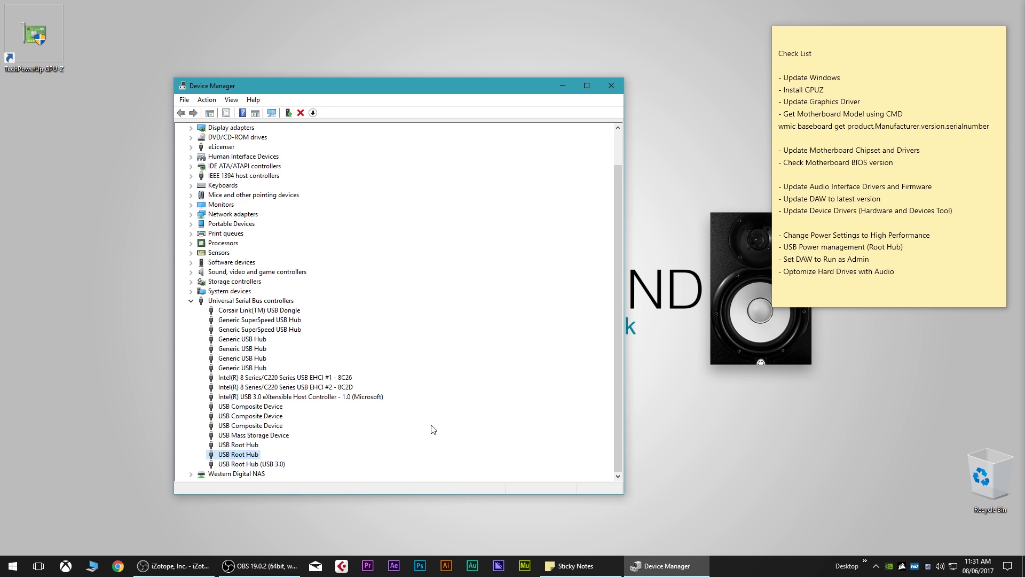
{"action": "left_click", "coordinate": [191, 303]}
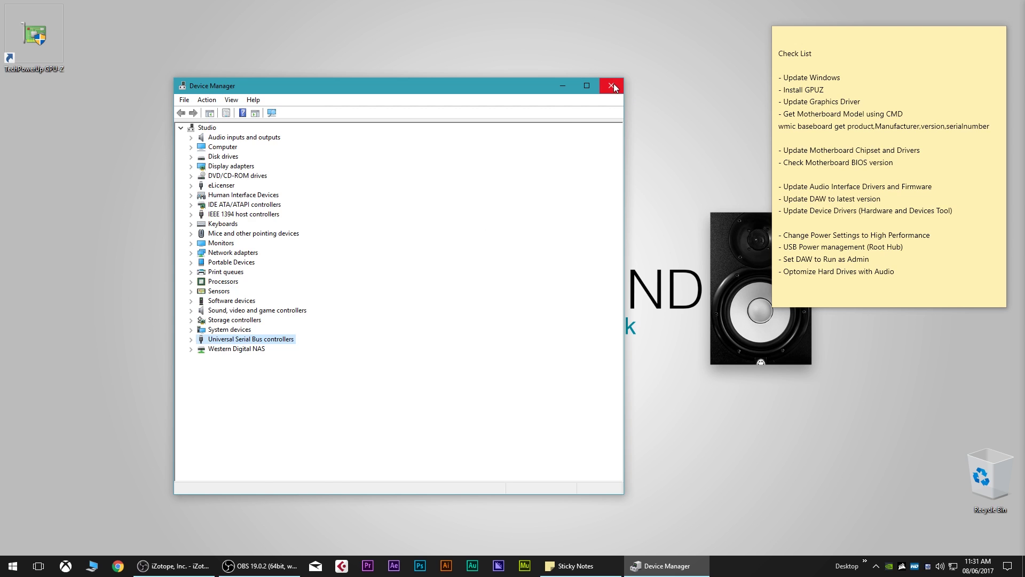
{"action": "left_click", "coordinate": [612, 85]}
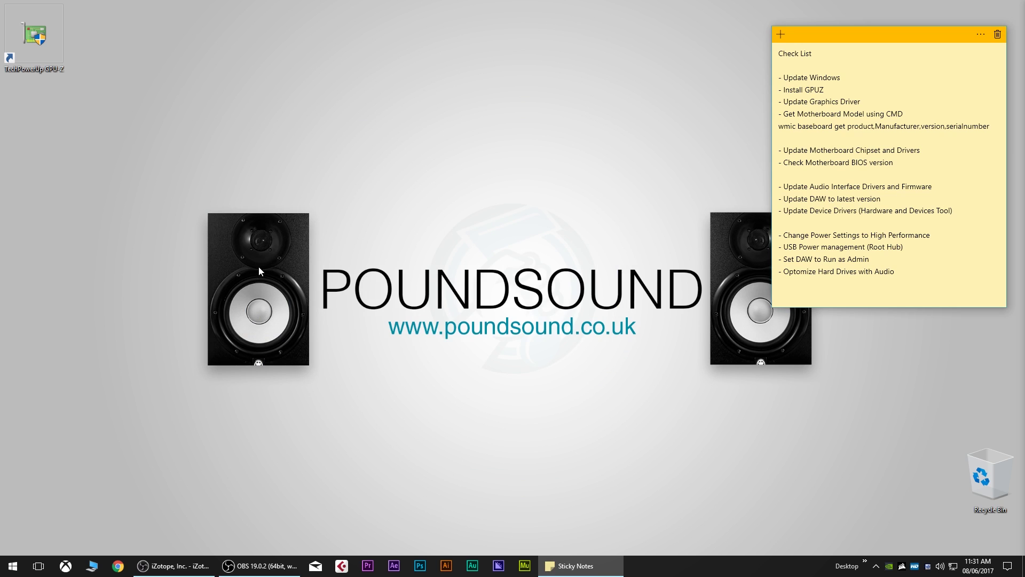
- Search Windows for "hardware and devices", open the Hardware and Devices troubleshooter to view it, and cancel it
{"action": "key", "text": "super"}
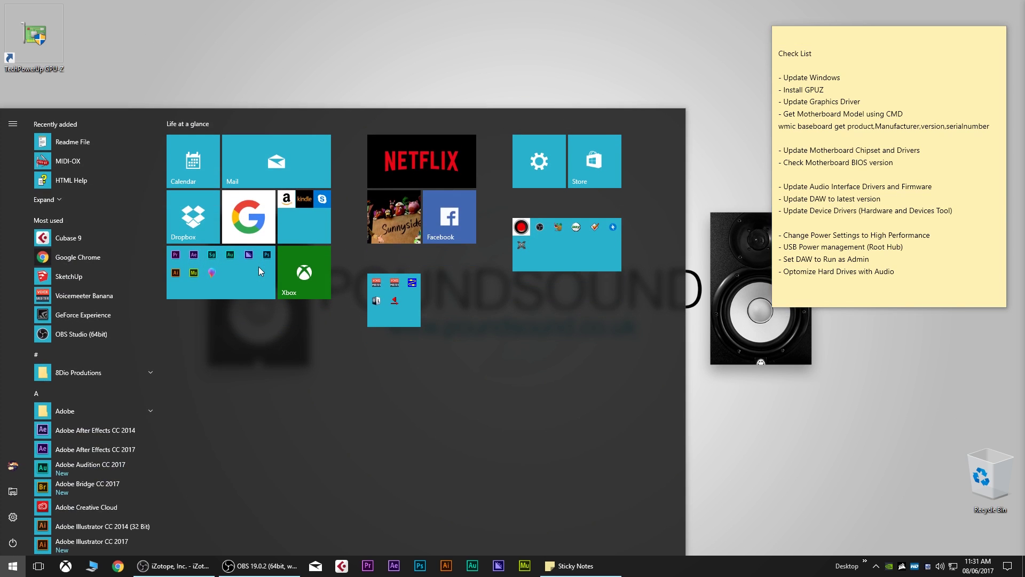
{"action": "type", "text": "hardware"}
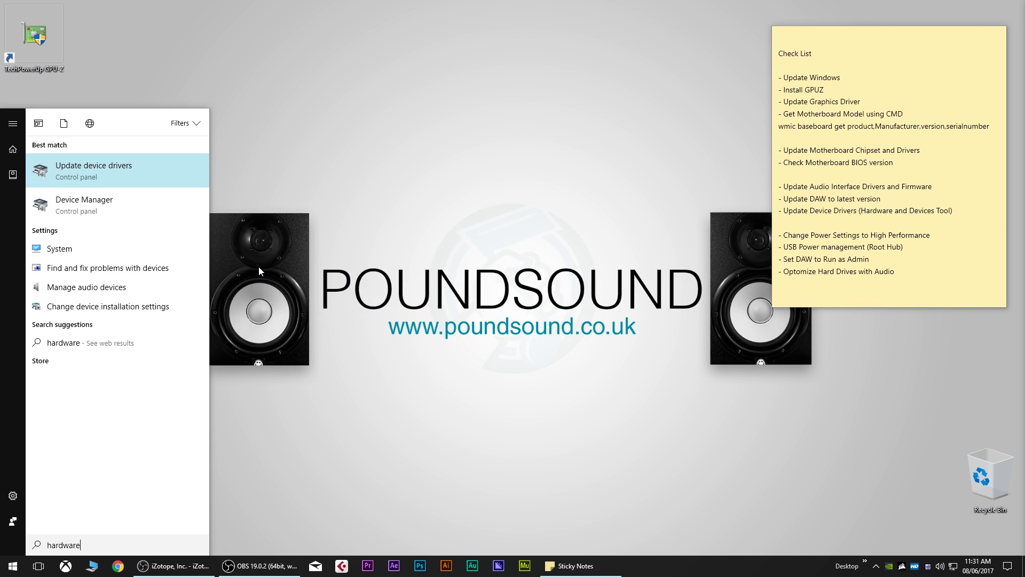
{"action": "type", "text": " and "}
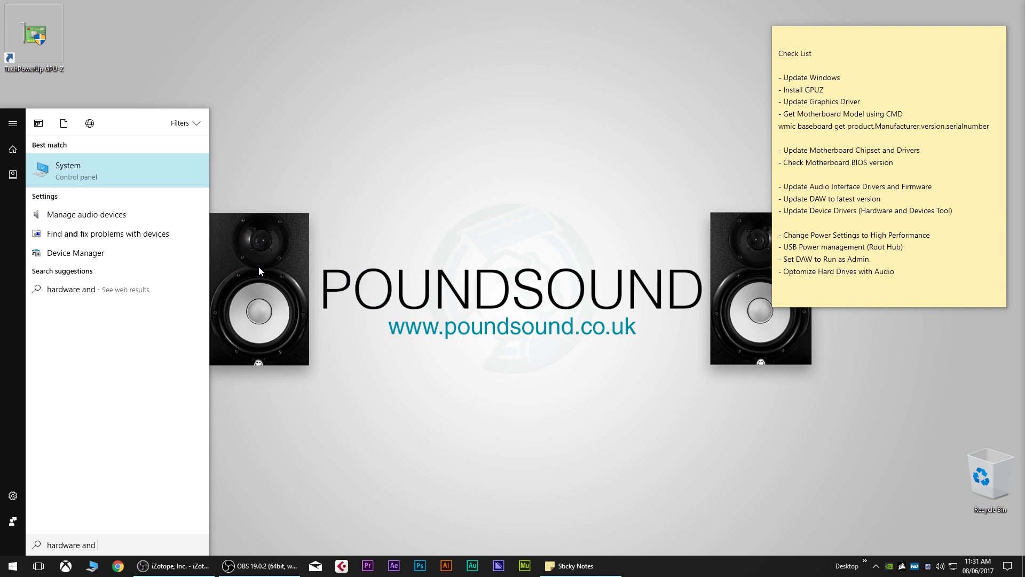
{"action": "type", "text": "devices"}
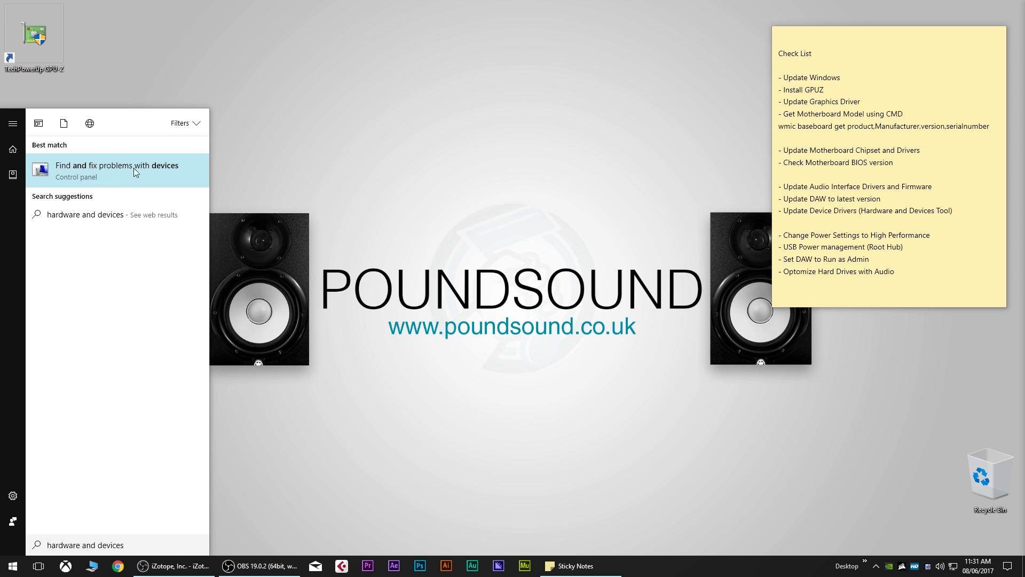
{"action": "left_click", "coordinate": [85, 171]}
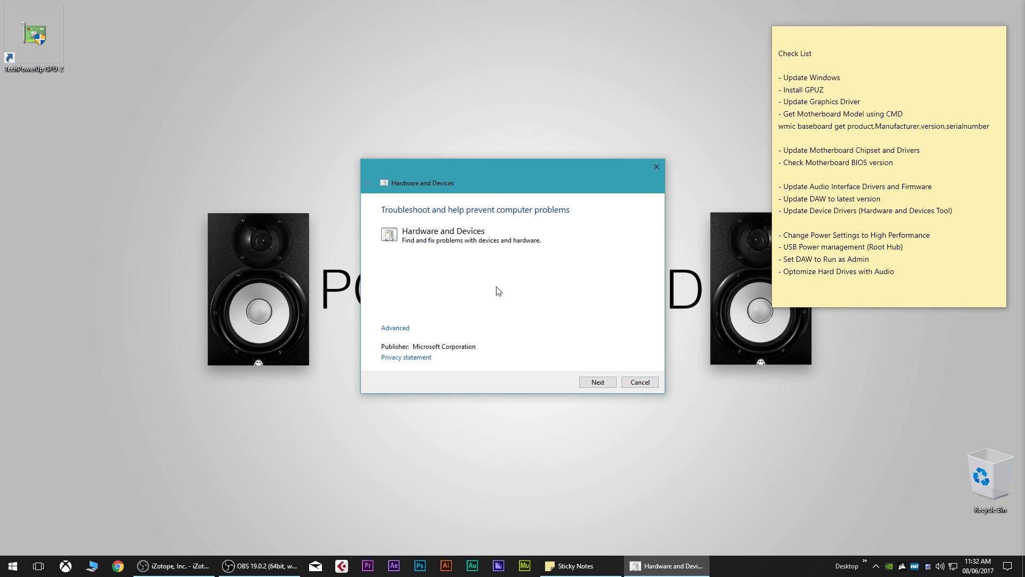
{"action": "left_click_drag", "start_coordinate": [514, 162], "coordinate": [431, 169]}
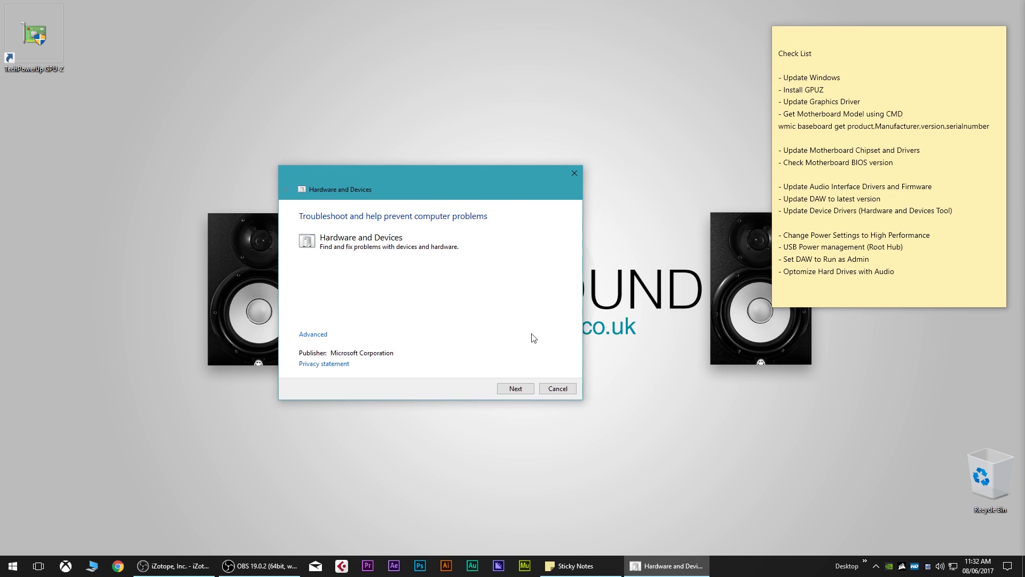
{"action": "left_click", "coordinate": [560, 392]}
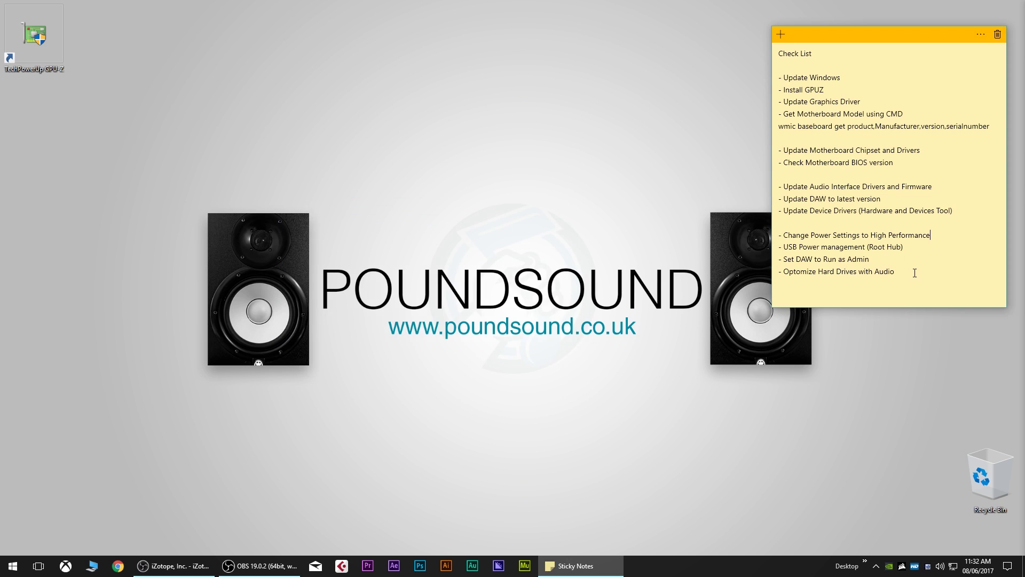
- Search Windows for "cubase" and follow the Cubase 9 shortcut to the program folder containing Cubase9.exe
{"action": "key", "text": "super"}
{"action": "type", "text": "cubase"}
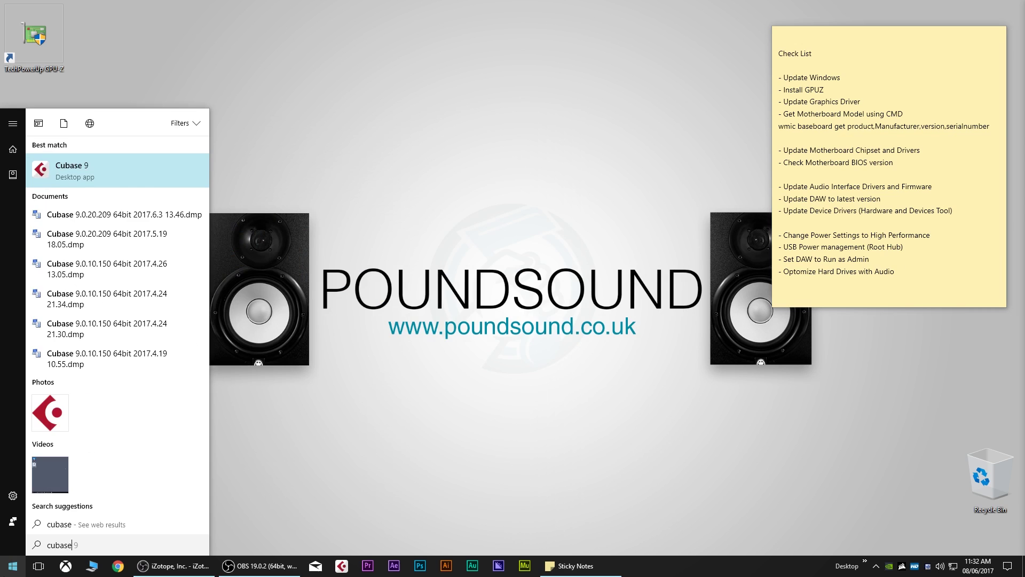
{"action": "right_click", "coordinate": [81, 170]}
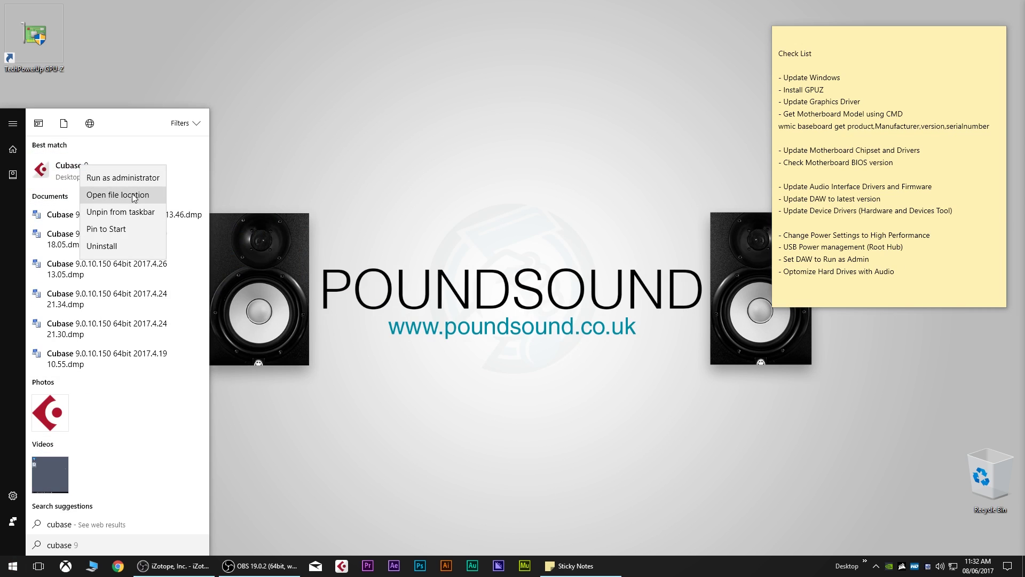
{"action": "left_click", "coordinate": [132, 194]}
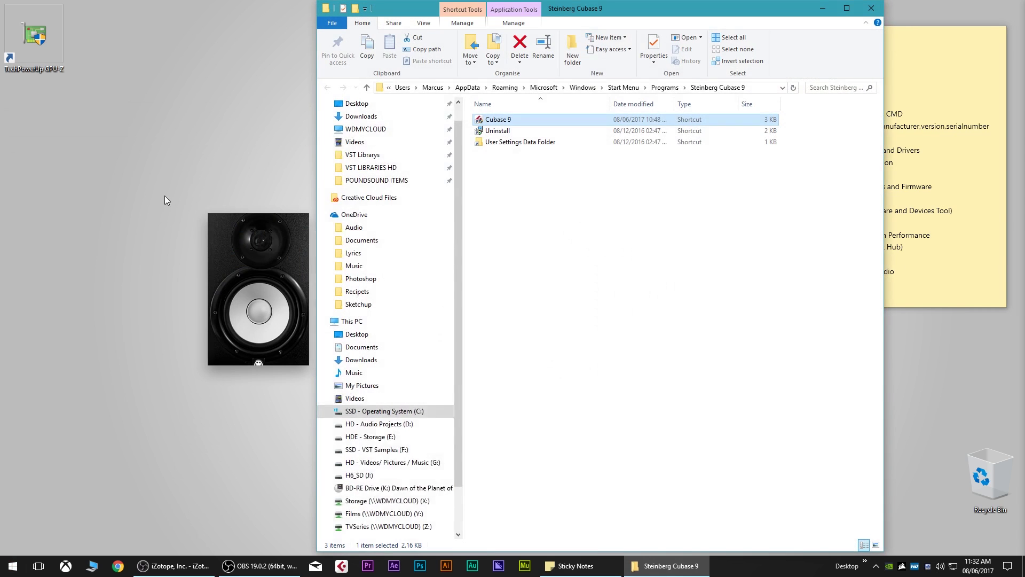
{"action": "right_click", "coordinate": [494, 118]}
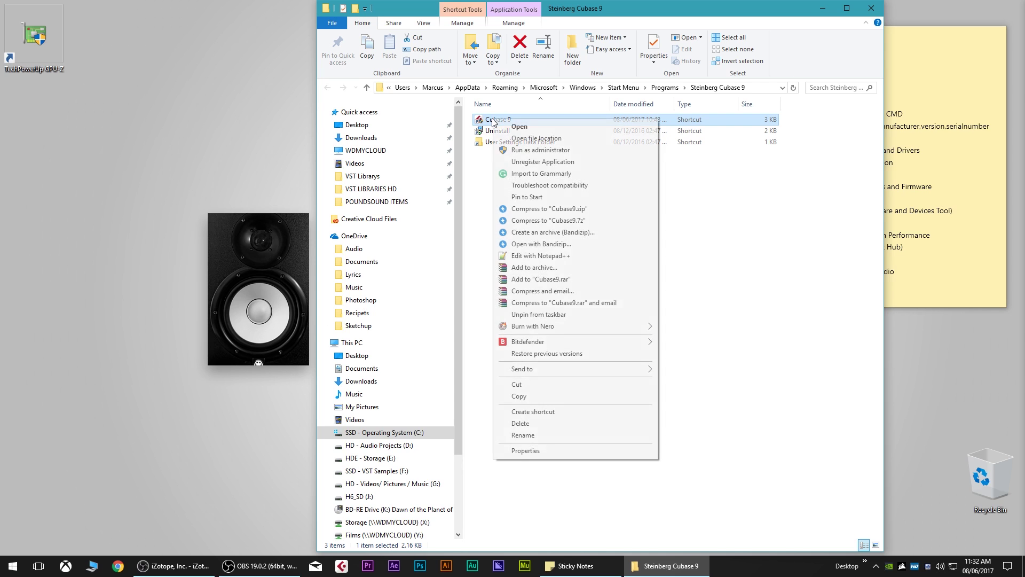
{"action": "left_click", "coordinate": [546, 138]}
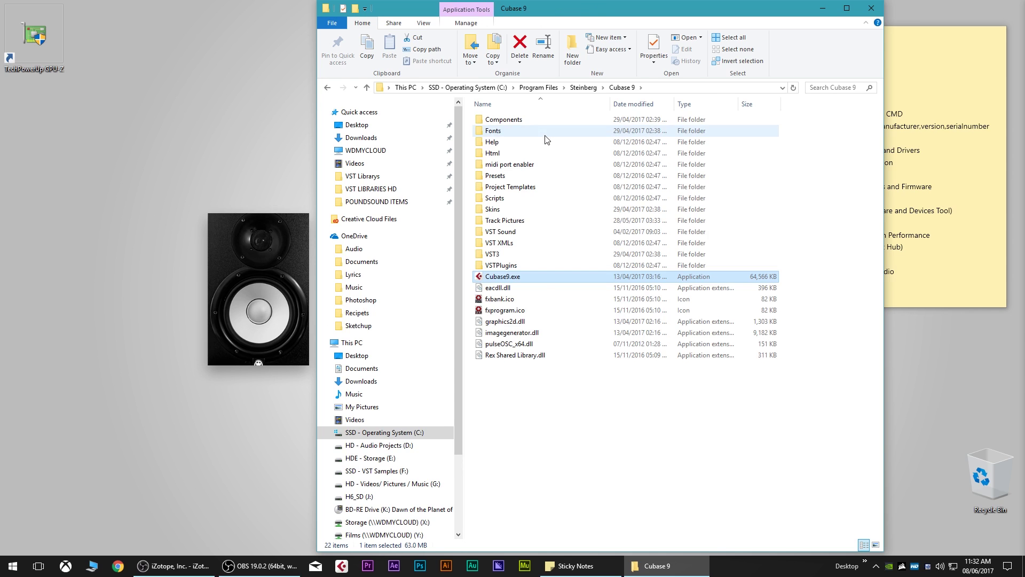
- Check the run-as-administrator option in the compatibility properties of Cubase9.exe and cancel the dialog
{"action": "right_click", "coordinate": [518, 279]}
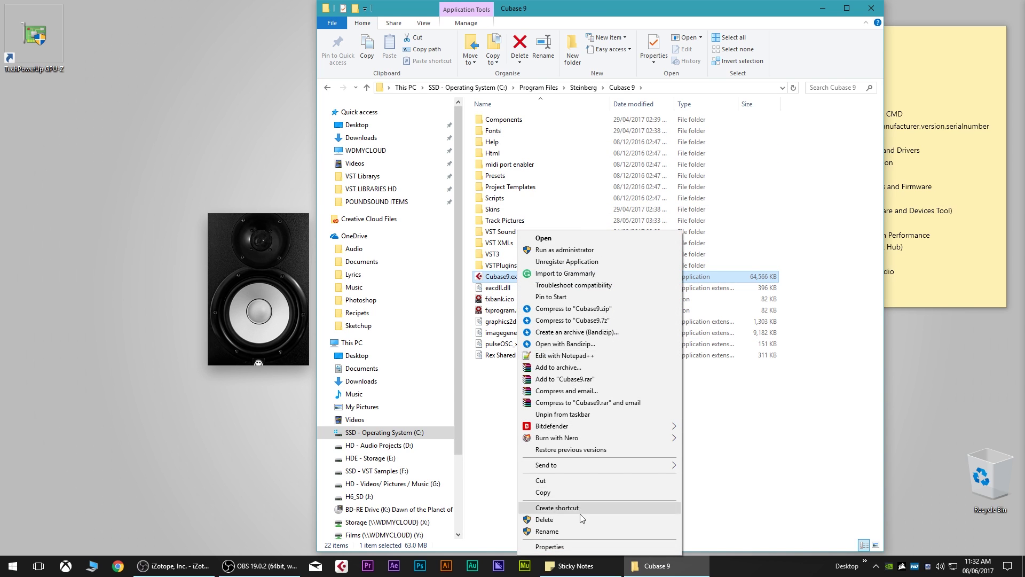
{"action": "left_click", "coordinate": [582, 548]}
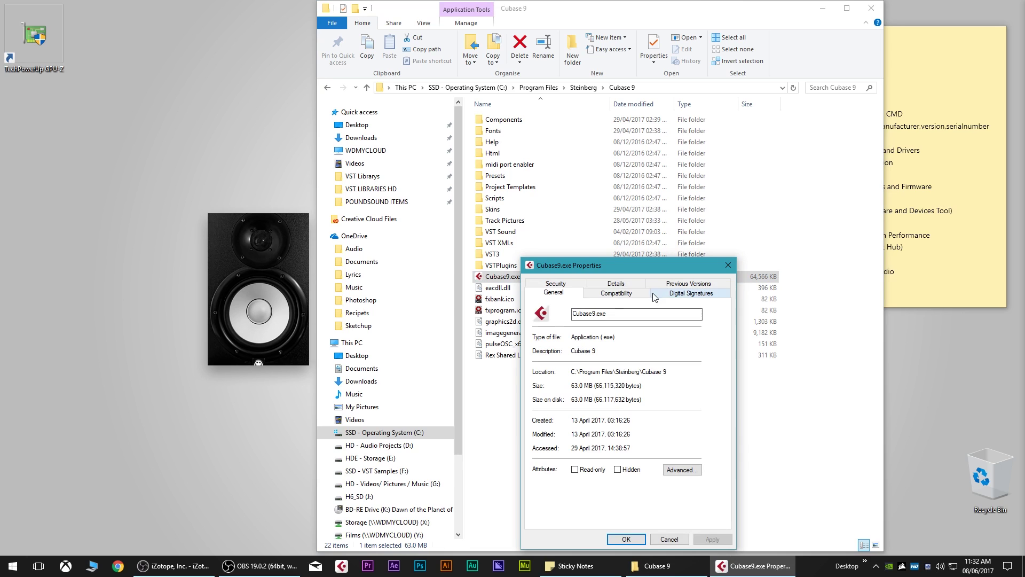
{"action": "left_click", "coordinate": [619, 293]}
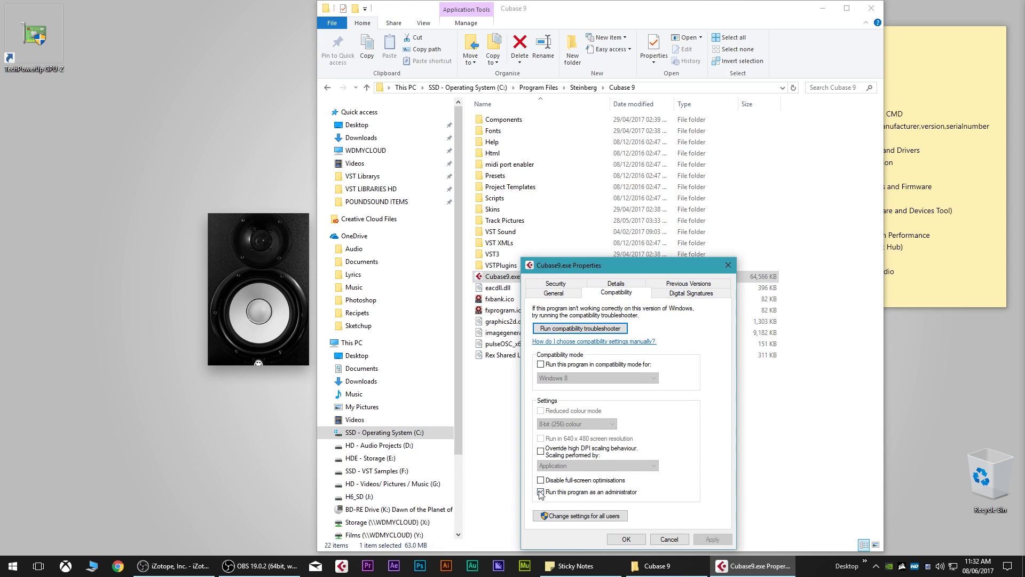
{"action": "left_click", "coordinate": [665, 542]}
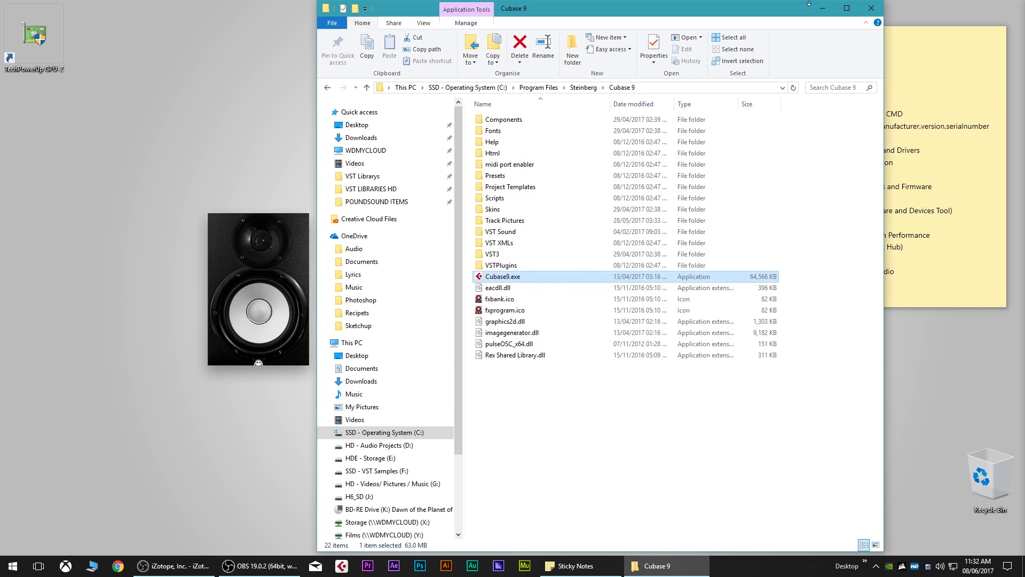
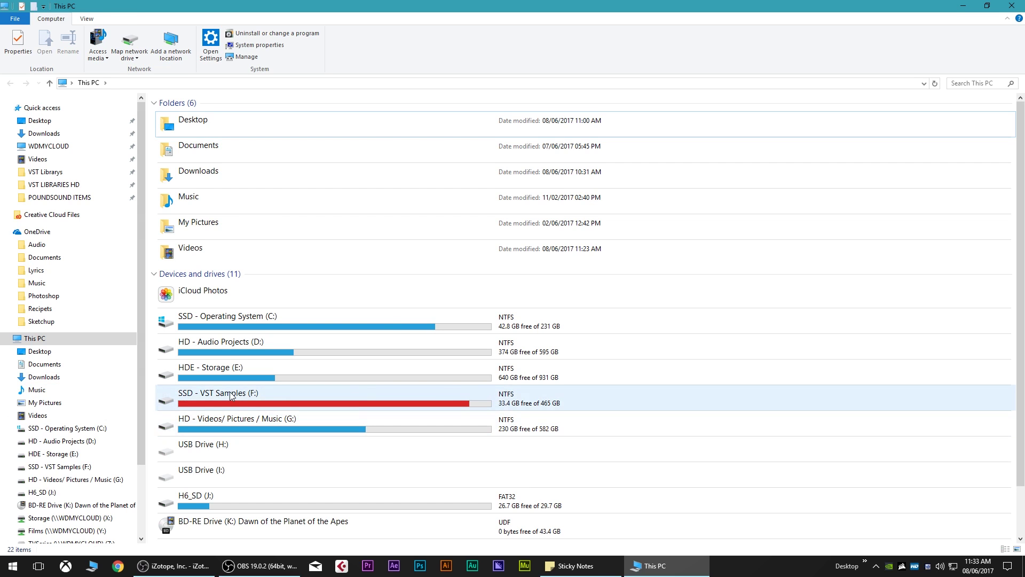
- Examine the compression and content indexing options in the properties of the SSD - VST Samples (F:) drive and close them
{"action": "right_click", "coordinate": [231, 396]}
{"action": "left_click", "coordinate": [262, 381]}
{"action": "left_click_drag", "start_coordinate": [322, 295], "coordinate": [465, 181]}
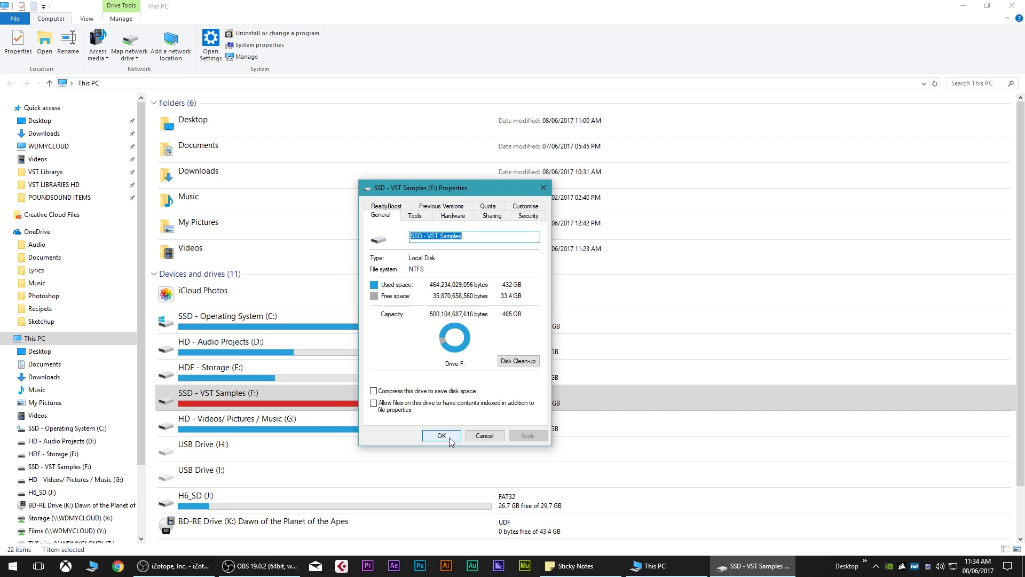
{"action": "left_click_drag", "start_coordinate": [454, 187], "coordinate": [611, 197]}
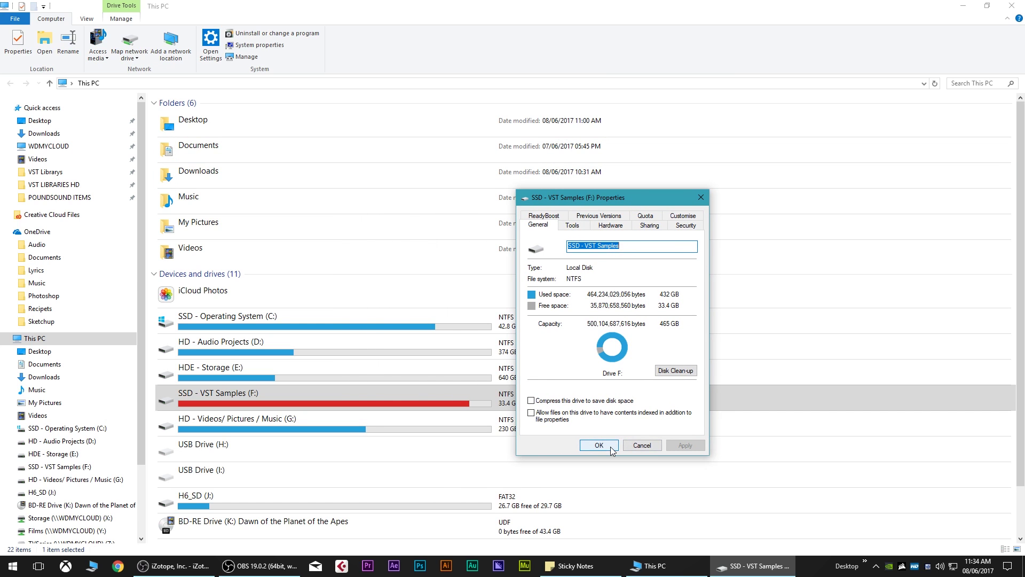
{"action": "left_click", "coordinate": [599, 446]}
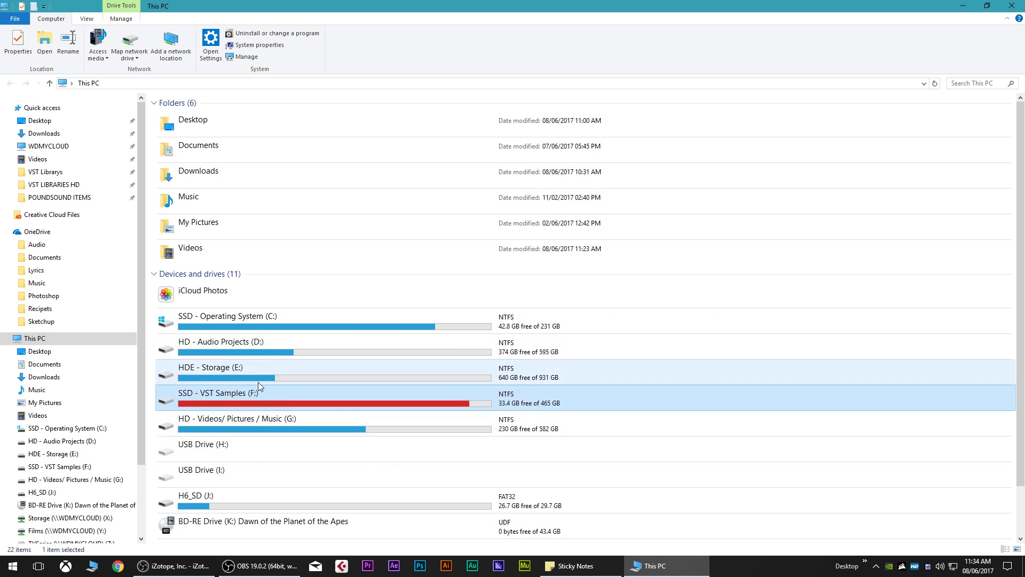
{"action": "right_click", "coordinate": [257, 355]}
{"action": "left_click", "coordinate": [310, 466]}
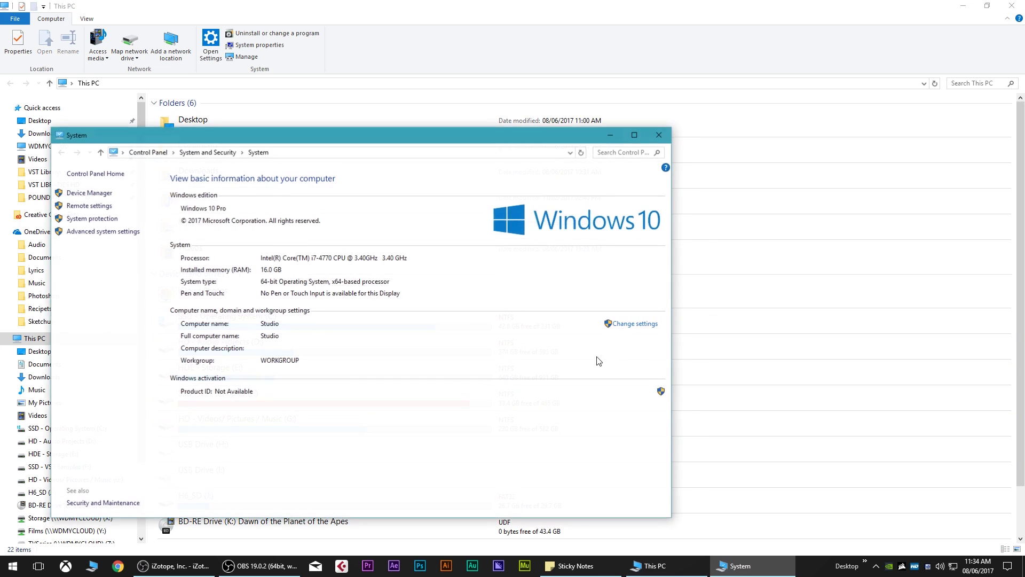
{"action": "left_click", "coordinate": [658, 135]}
{"action": "right_click", "coordinate": [269, 355]}
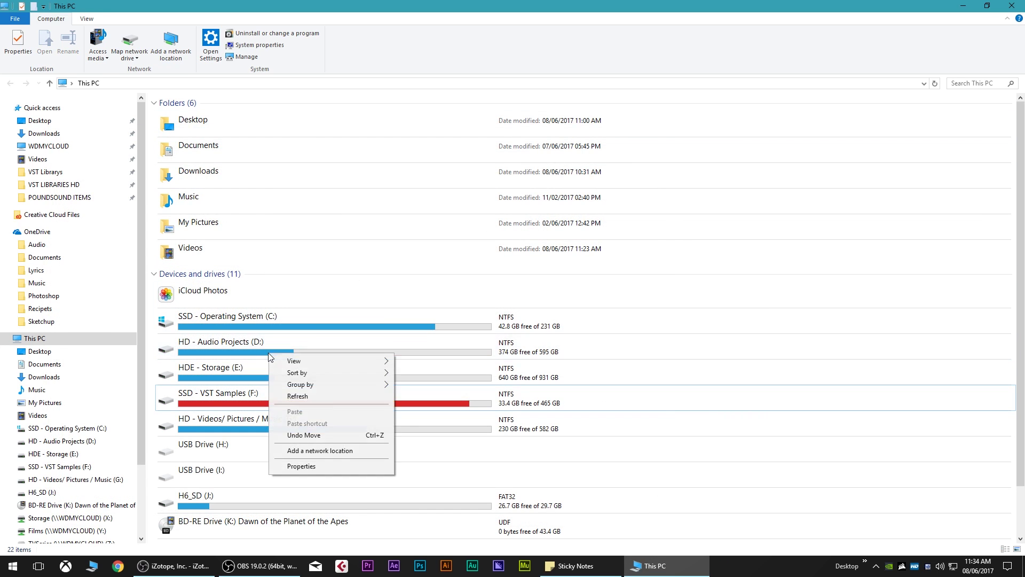
{"action": "left_click", "coordinate": [322, 466]}
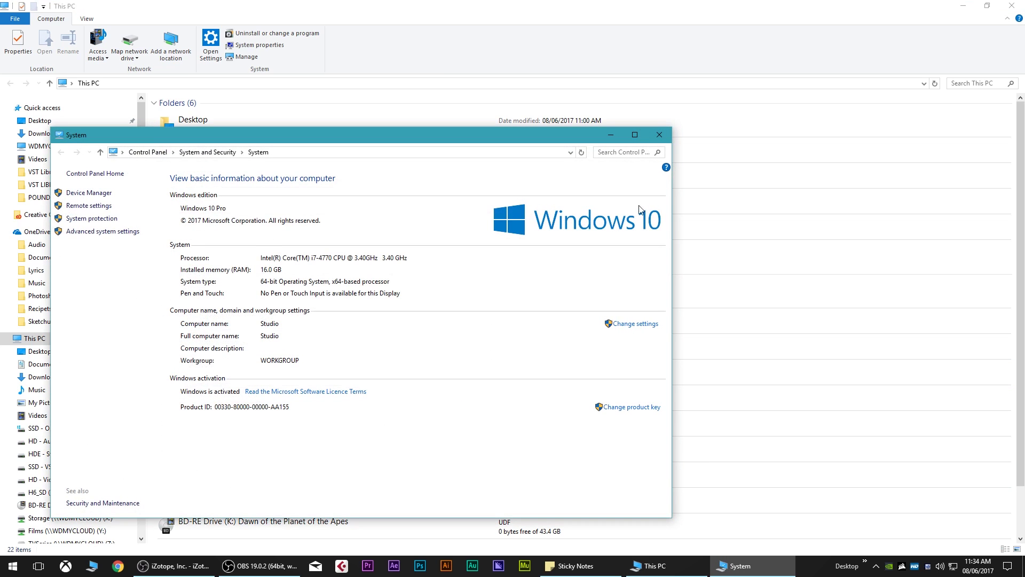
{"action": "left_click", "coordinate": [660, 132]}
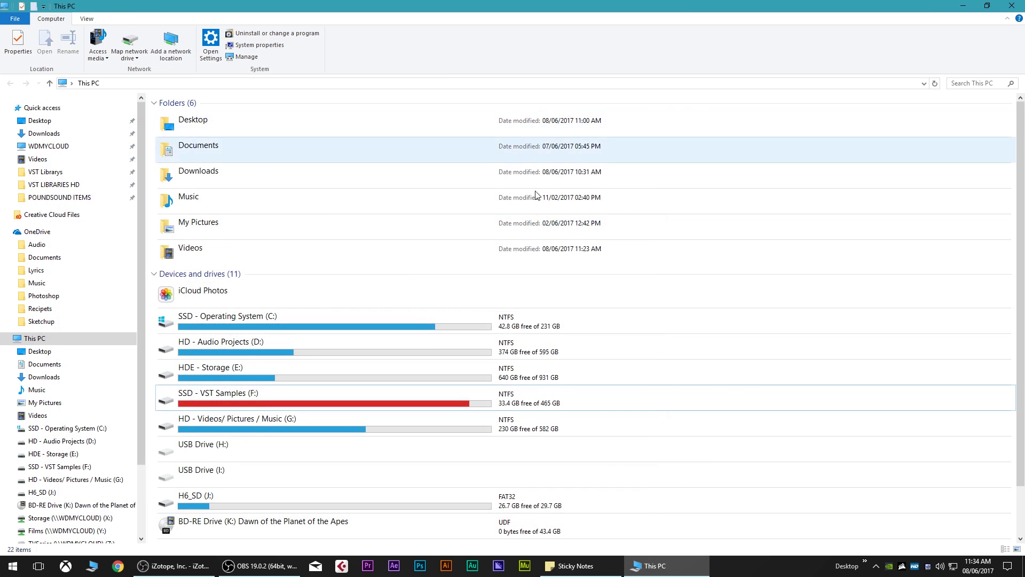
- Examine the compression and indexing options of the HD - Audio Projects (D:) drive, and close its properties and the This PC window
{"action": "right_click", "coordinate": [254, 344]}
{"action": "left_click", "coordinate": [309, 337]}
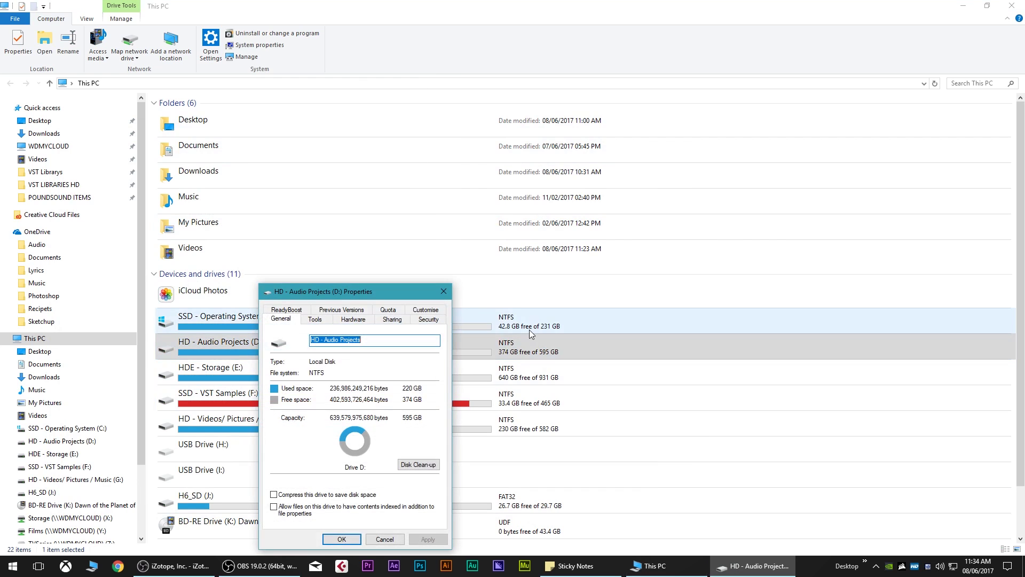
{"action": "left_click", "coordinate": [371, 540]}
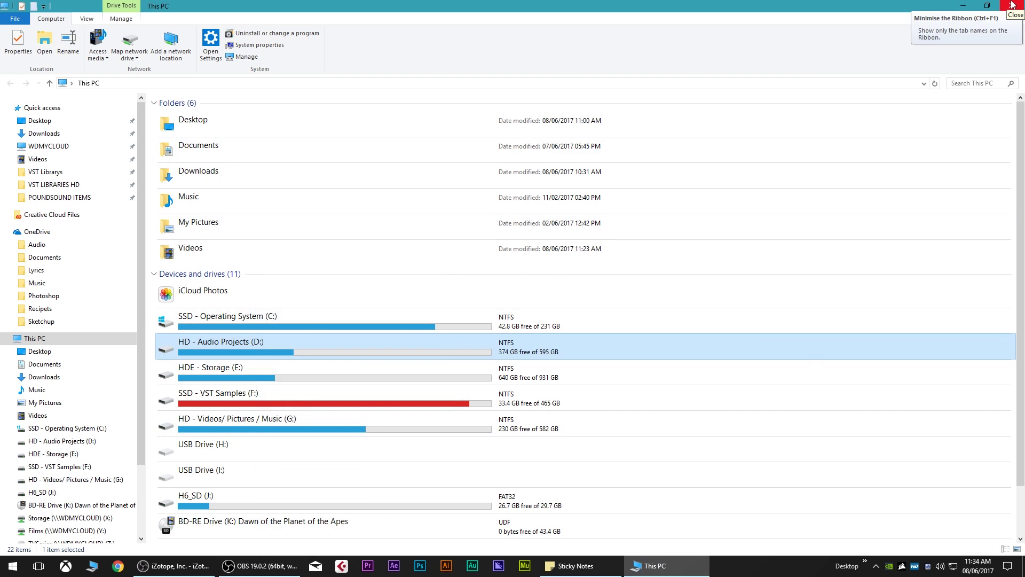
{"action": "left_click", "coordinate": [1011, 6]}
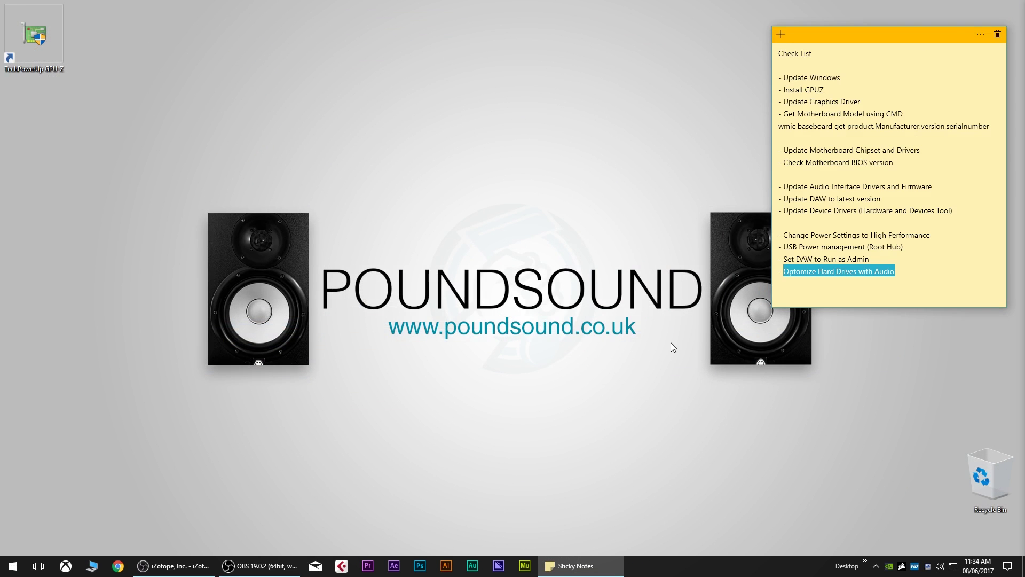
- Shorten the Check List sticky note slightly and move it into the desktop's upper-right corner
{"action": "left_click", "coordinate": [698, 343]}
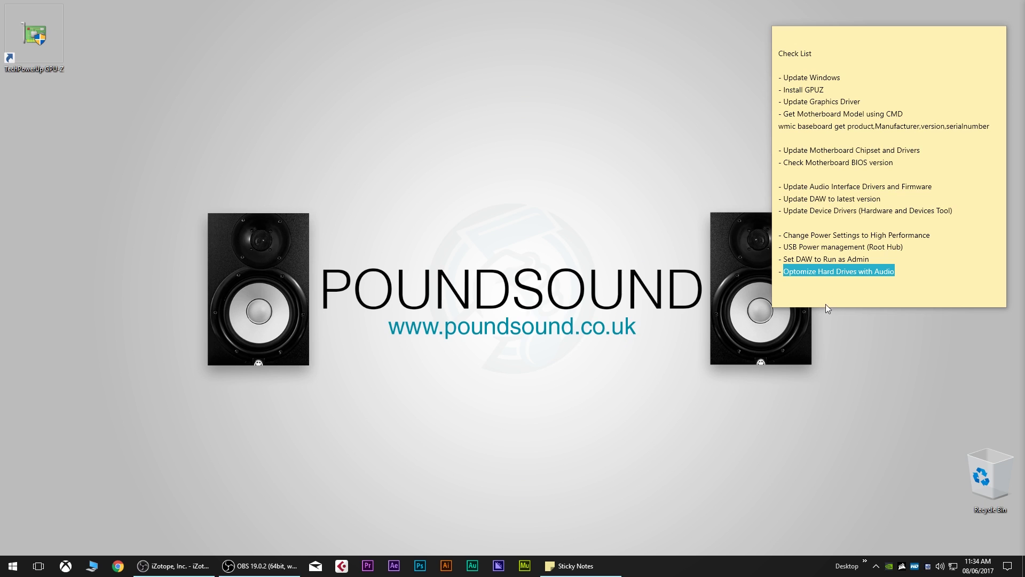
{"action": "left_click_drag", "start_coordinate": [825, 307], "coordinate": [827, 291]}
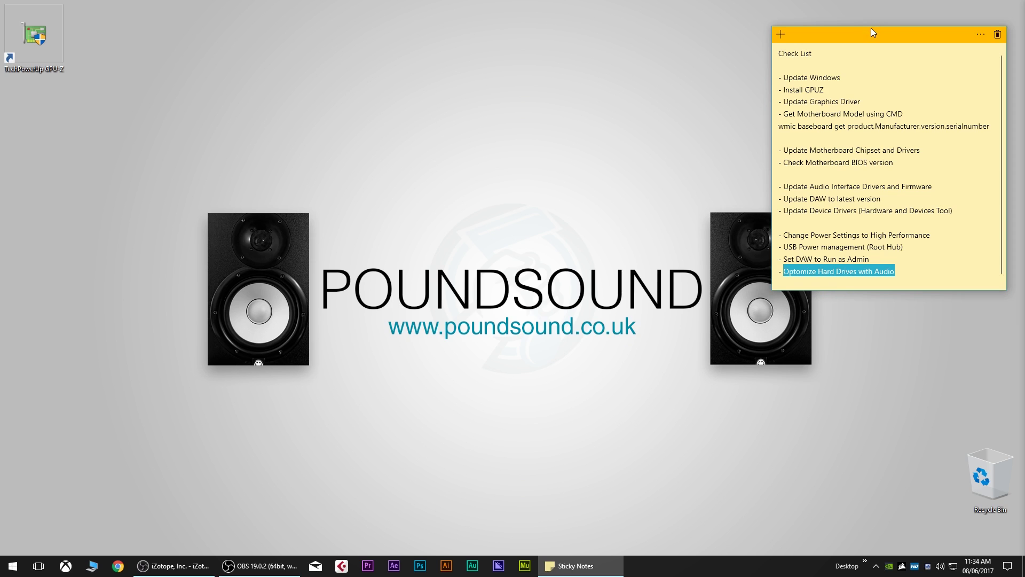
{"action": "left_click_drag", "start_coordinate": [868, 37], "coordinate": [884, 13]}
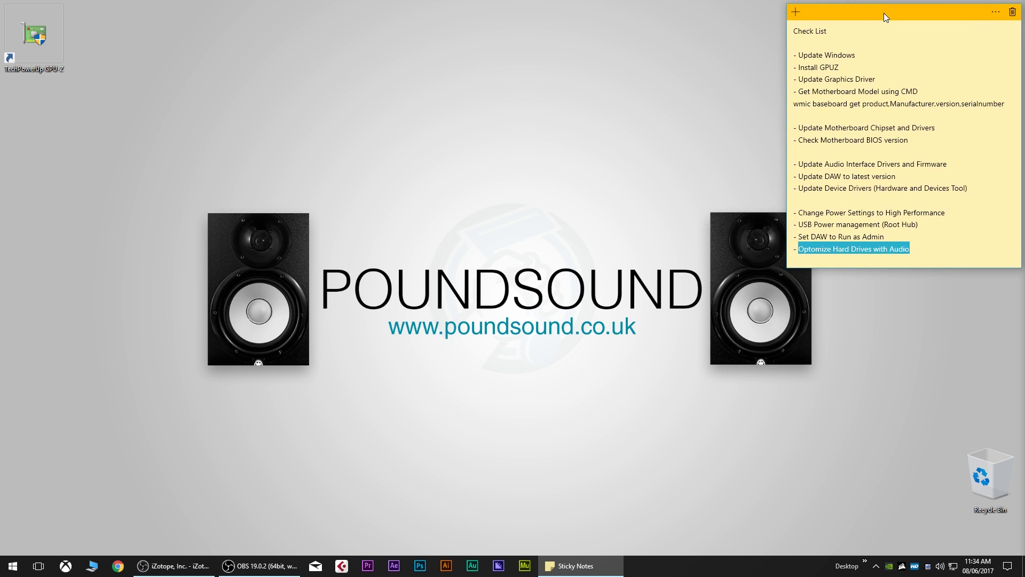